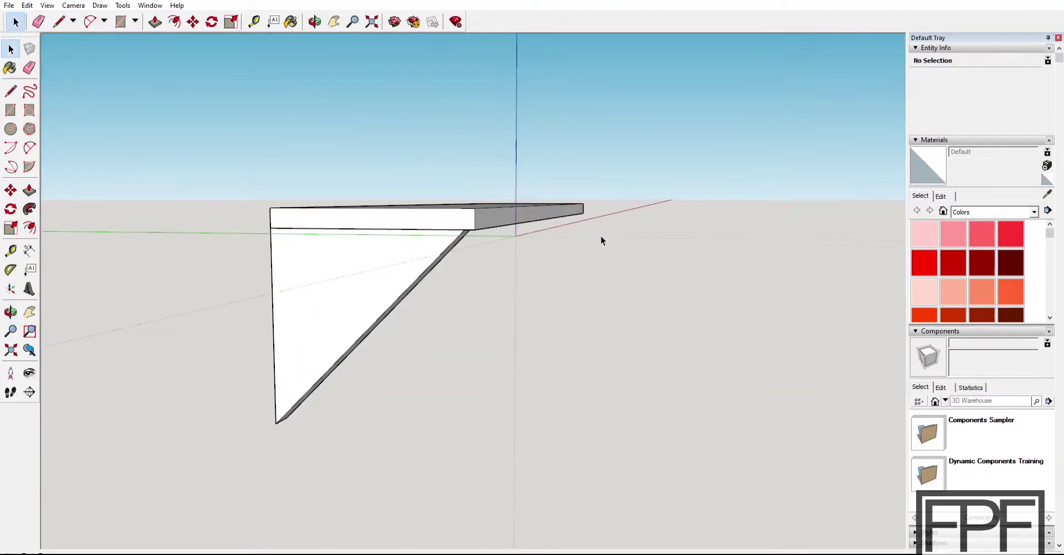
- Move the gear group into the triangular opening of the shelf bracket
click(346, 177)
click(416, 214)
middle_drag(416, 214, 499, 240)
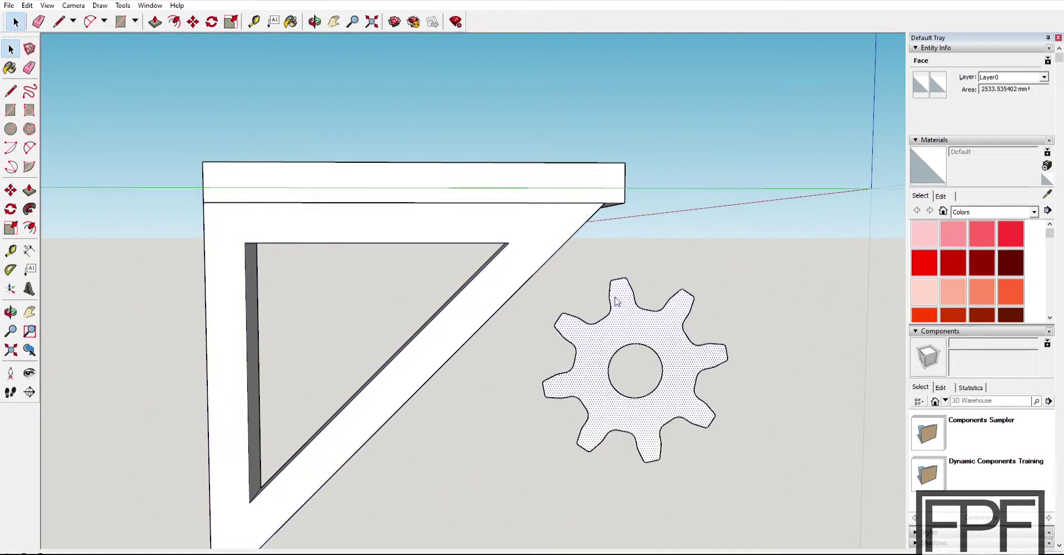
drag(630, 373, 391, 305)
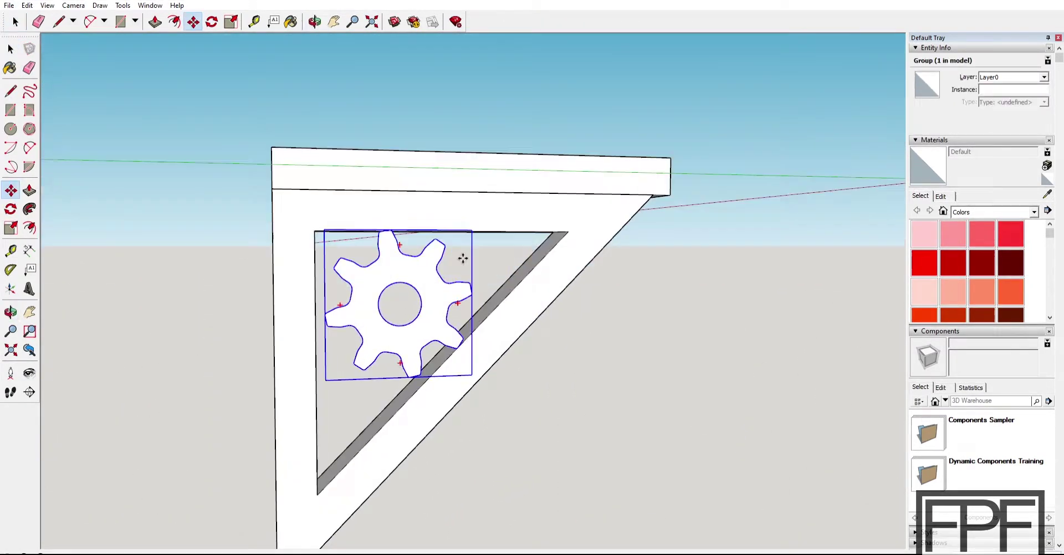
scroll(421, 300, up, 2)
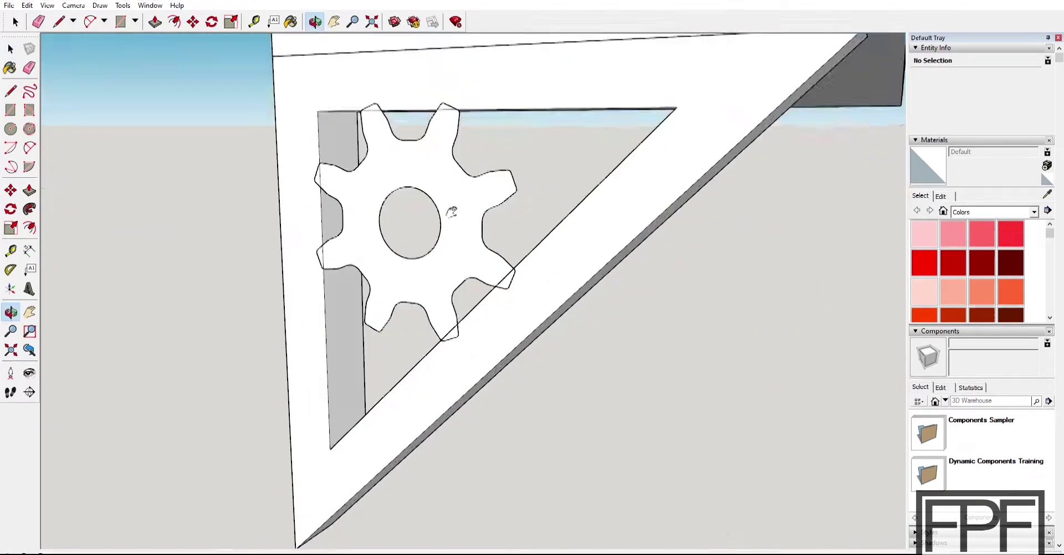
scroll(447, 209, up, 3)
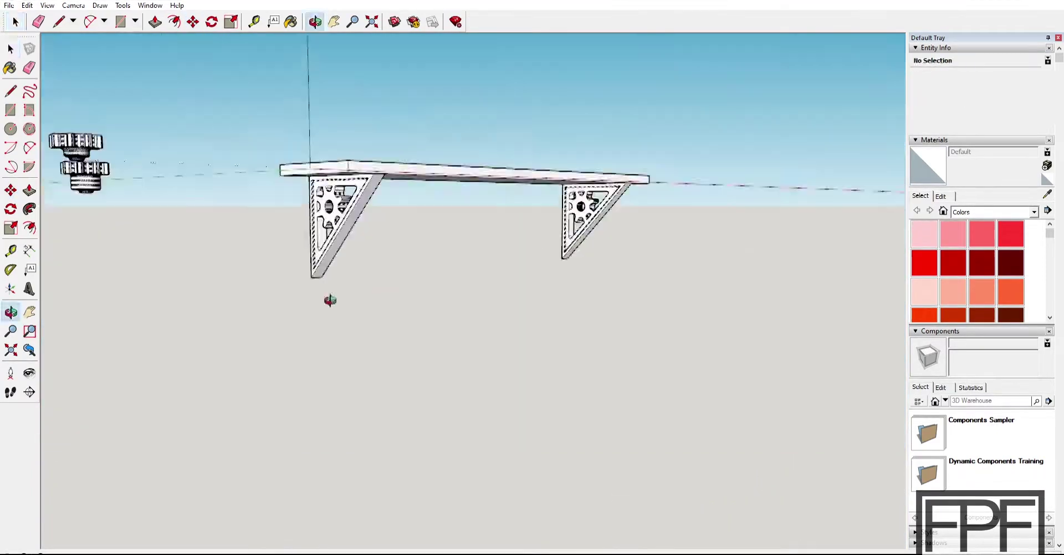
- Position a second keyhole slot above the lower one on the bracket's back face
drag(329, 300, 361, 243)
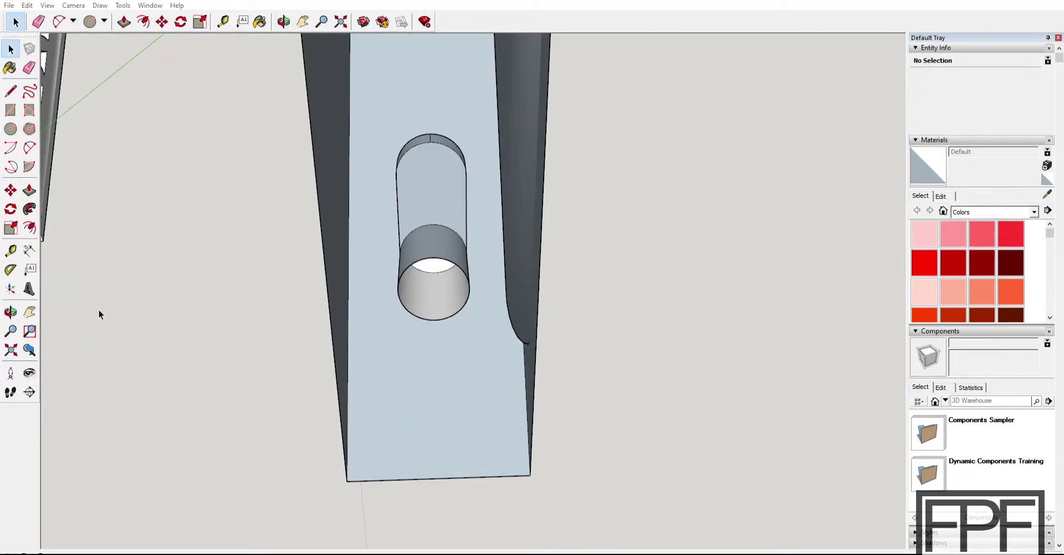
scroll(441, 213, up, 8)
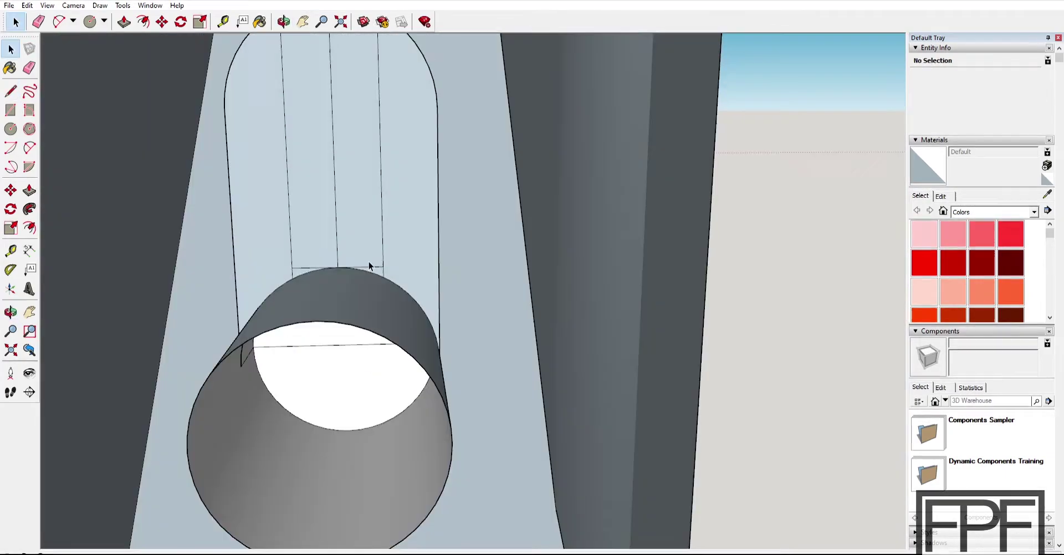
middle_drag(368, 263, 613, 356)
click(286, 155)
click(874, 330)
key(m)
click(508, 211)
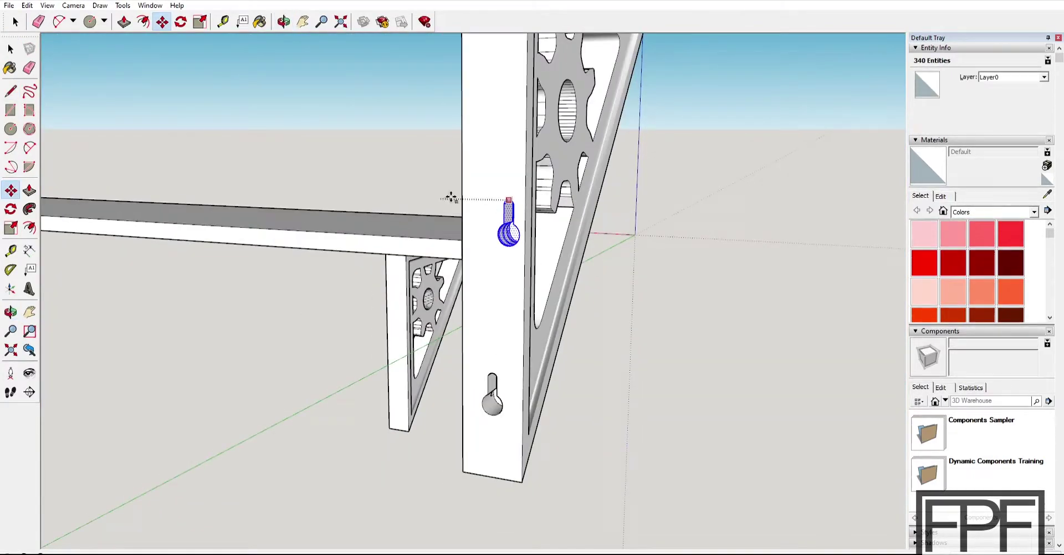
middle_drag(451, 198, 456, 309)
key(Escape)
- Move the finished gear bracket group into position for the shelf
click(548, 280)
key(m)
click(542, 254)
key(space)
middle_drag(614, 335, 543, 183)
click(550, 170)
key(m)
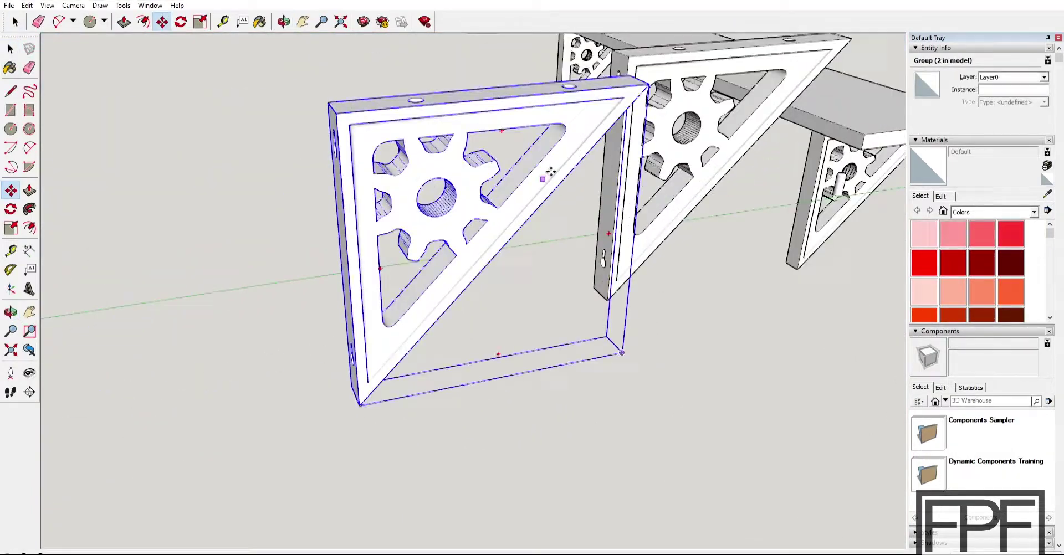
key(o)
drag(550, 170, 454, 192)
key(space)
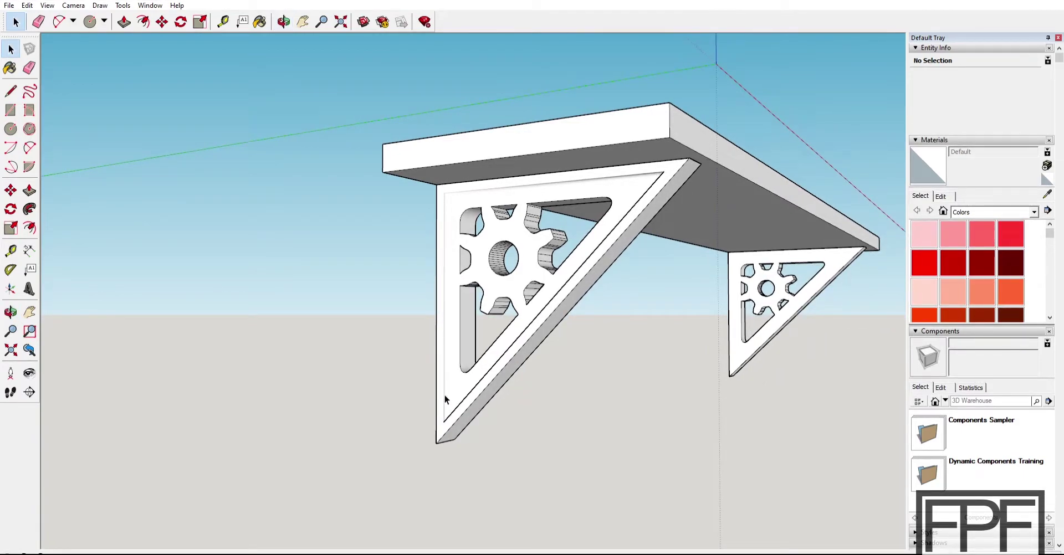
- Inspect the gear bracket mounted under the shelf from the front, both sides and below
scroll(552, 247, up, 2)
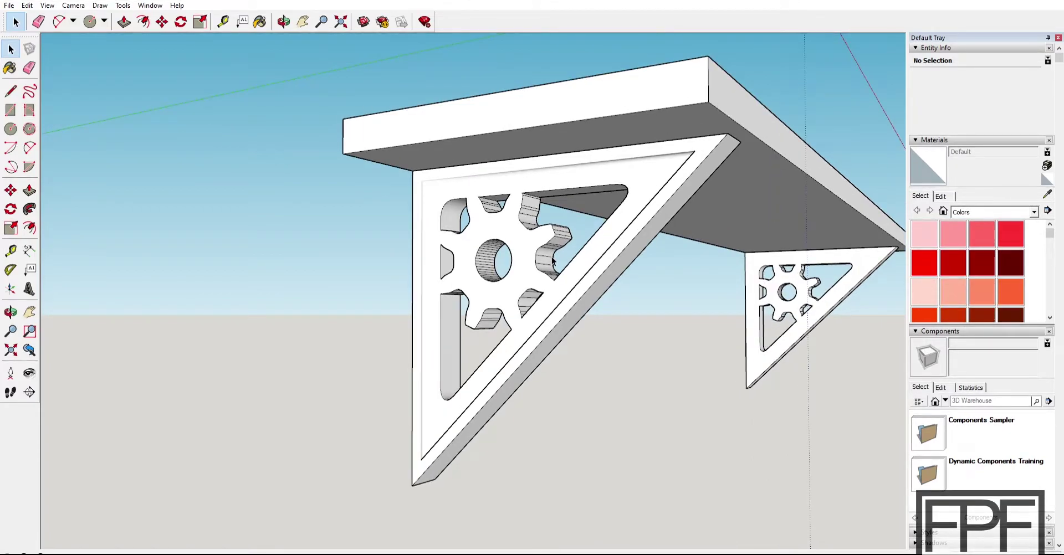
middle_drag(553, 258, 493, 140)
key(space)
scroll(524, 244, up, 3)
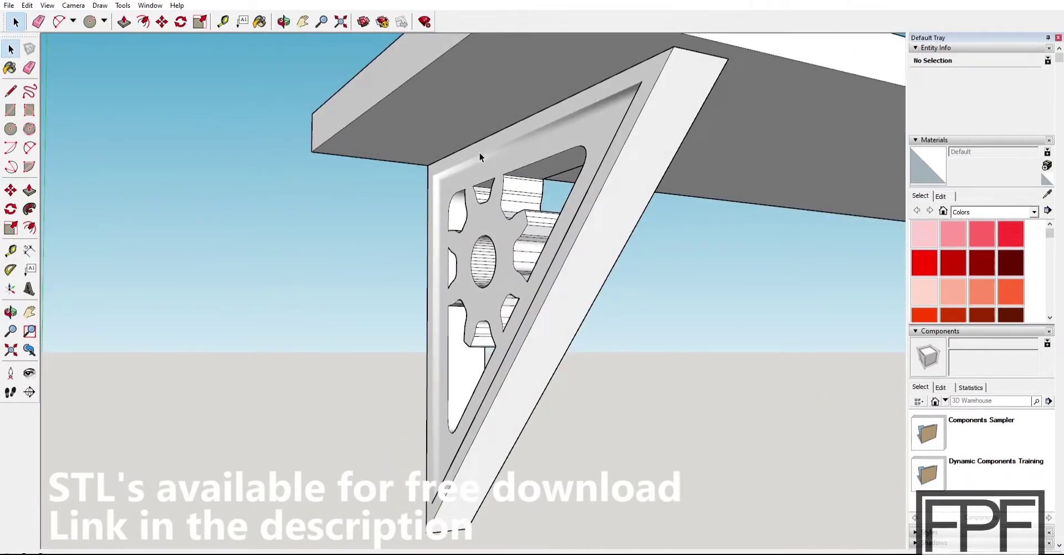
middle_drag(494, 158, 494, 206)
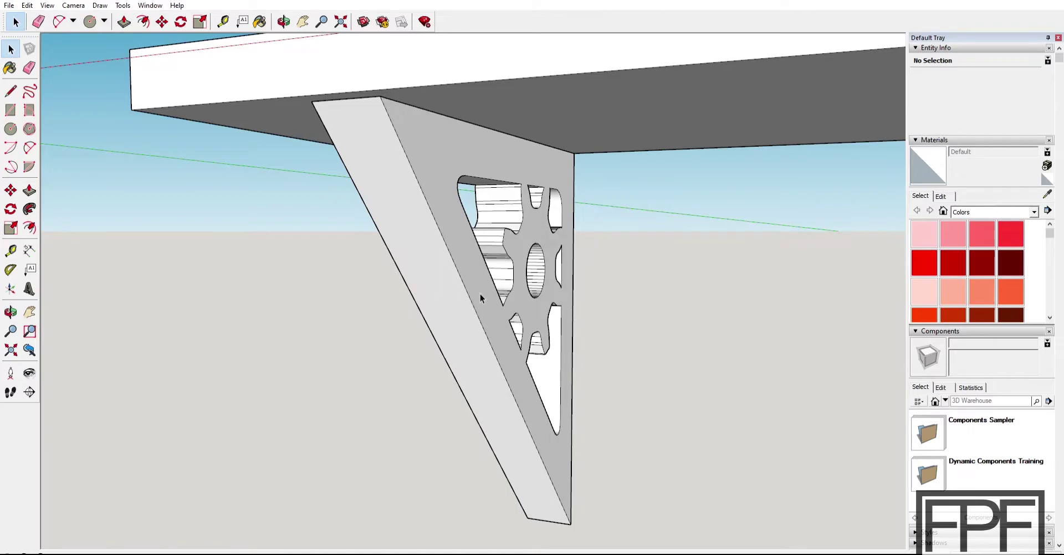
mouse_move(480, 294)
middle_down()
mouse_move(489, 244)
mouse_move(466, 201)
mouse_move(397, 221)
mouse_move(405, 245)
mouse_move(465, 305)
middle_up()
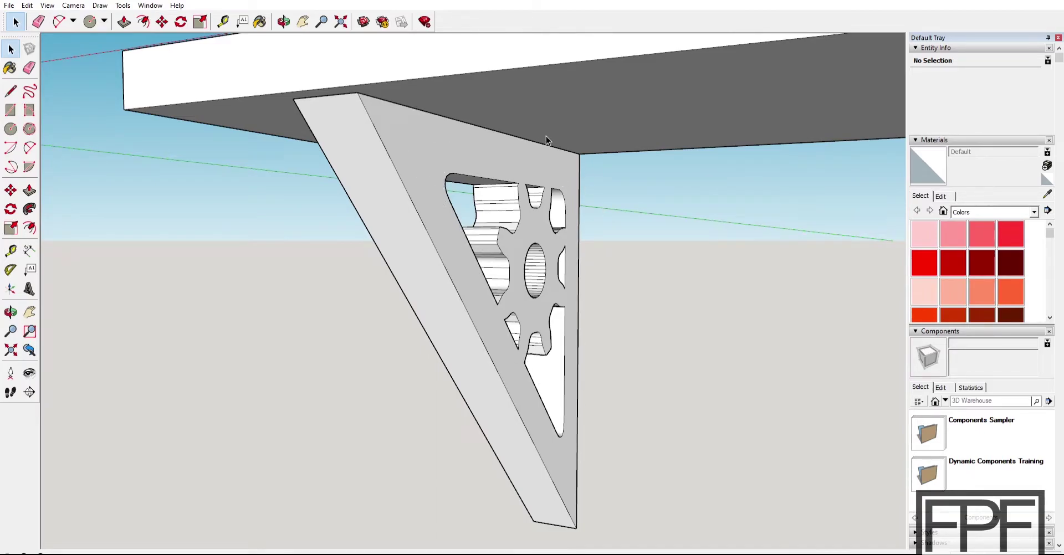
middle_drag(485, 221, 432, 57)
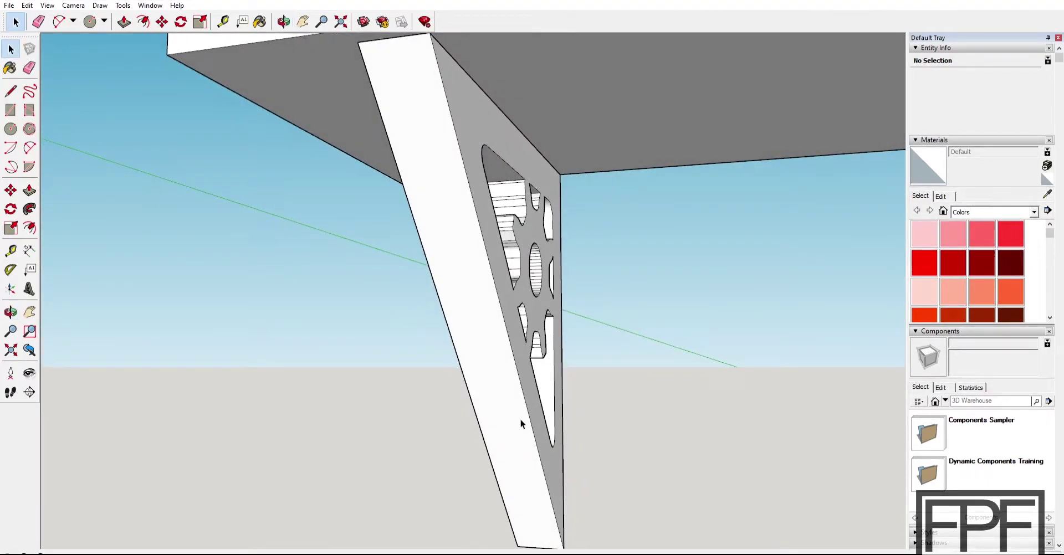
middle_drag(516, 370, 602, 328)
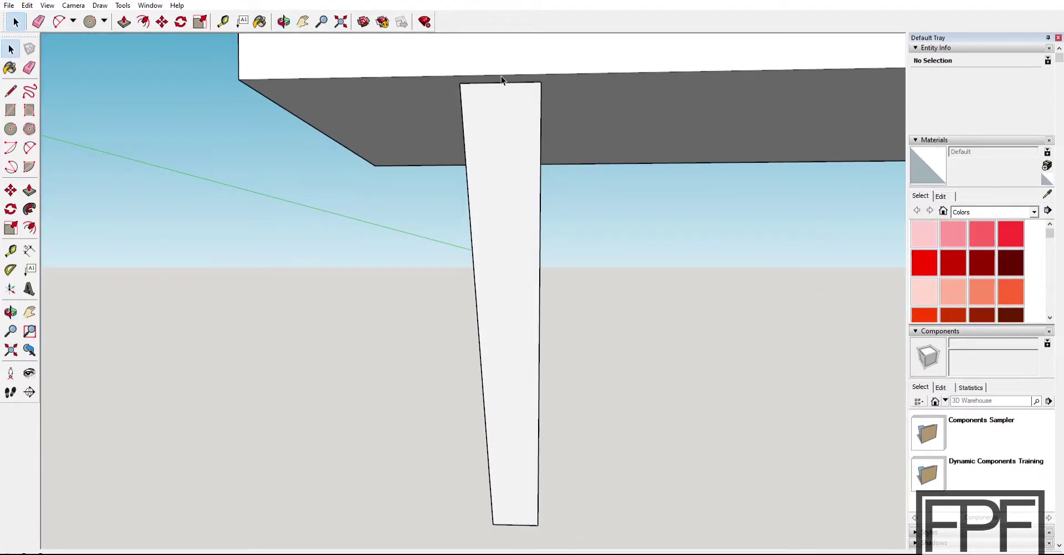
middle_drag(492, 119, 563, 212)
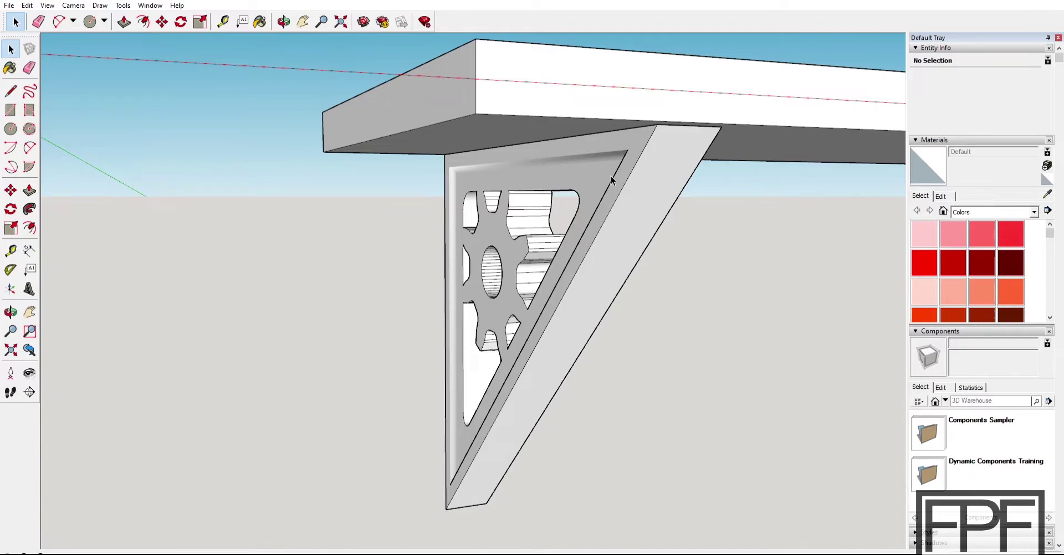
middle_drag(611, 177, 380, 180)
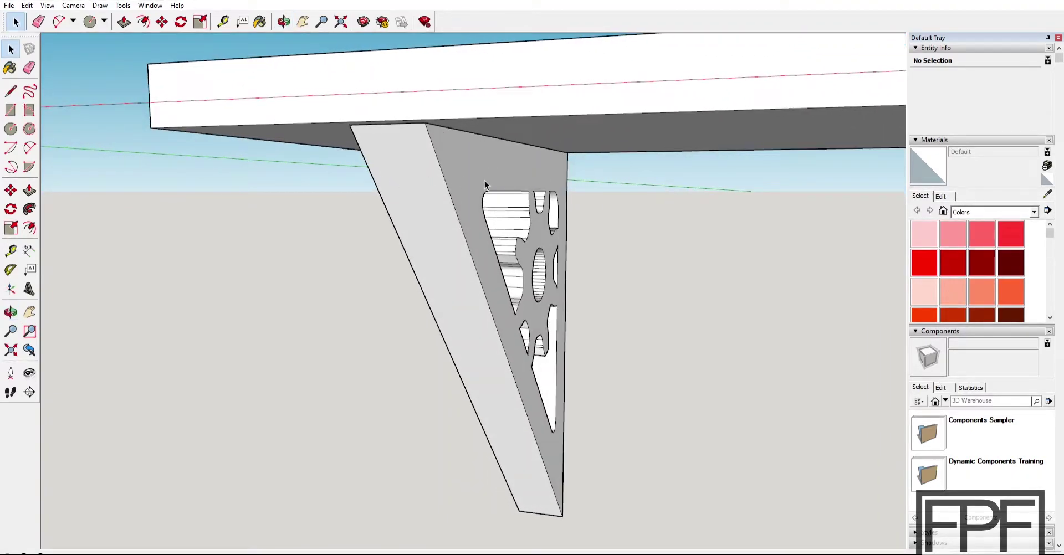
middle_drag(484, 181, 773, 213)
middle_drag(513, 210, 600, 226)
scroll(597, 268, down, 3)
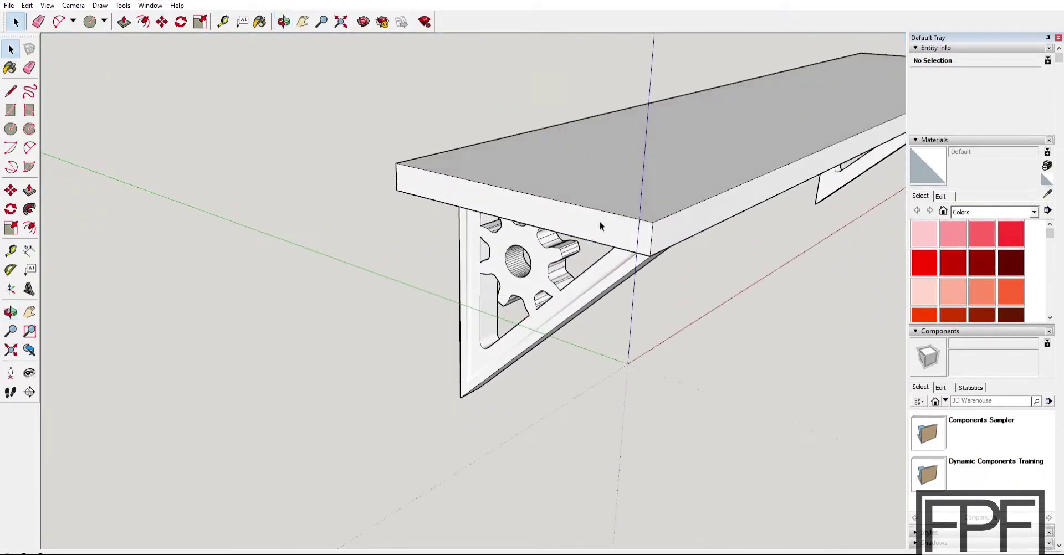
- Delete the shelf board group to expose the top edges of the brackets
click(591, 180)
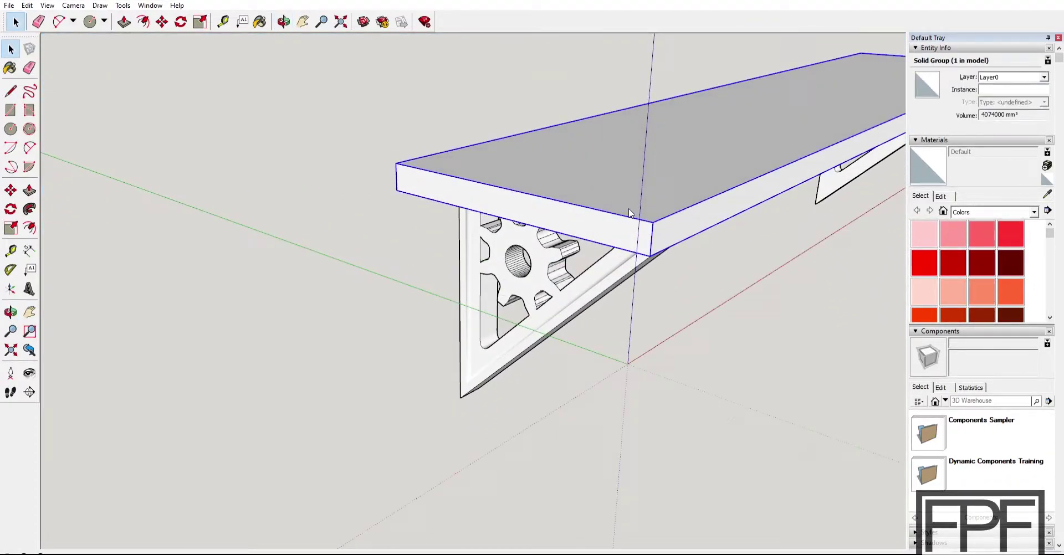
key(Delete)
middle_drag(599, 176, 647, 220)
scroll(646, 221, up, 4)
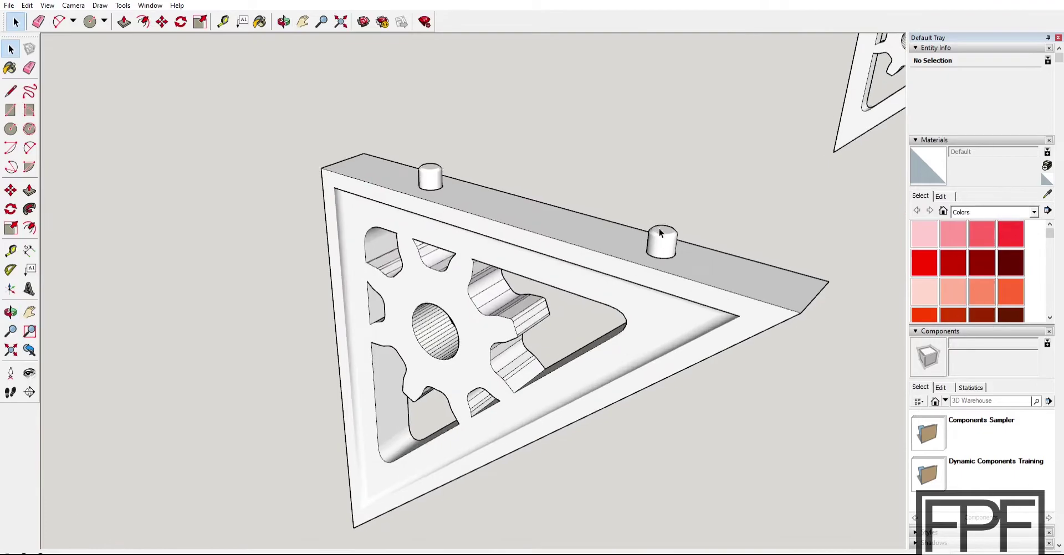
- Delete the dowel peg nearest the bracket's pointed front end
click(660, 230)
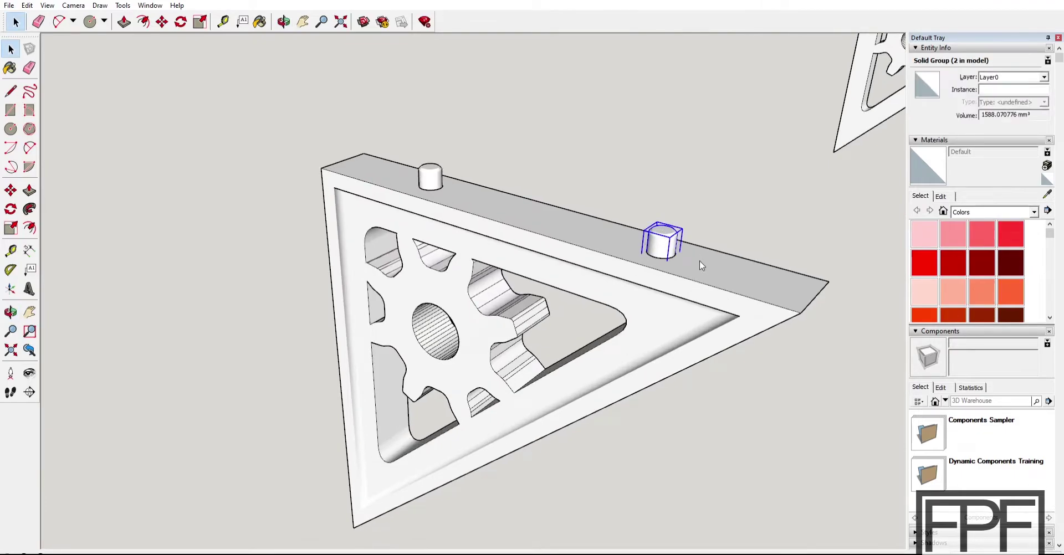
click(700, 211)
middle_drag(701, 211, 638, 254)
key(space)
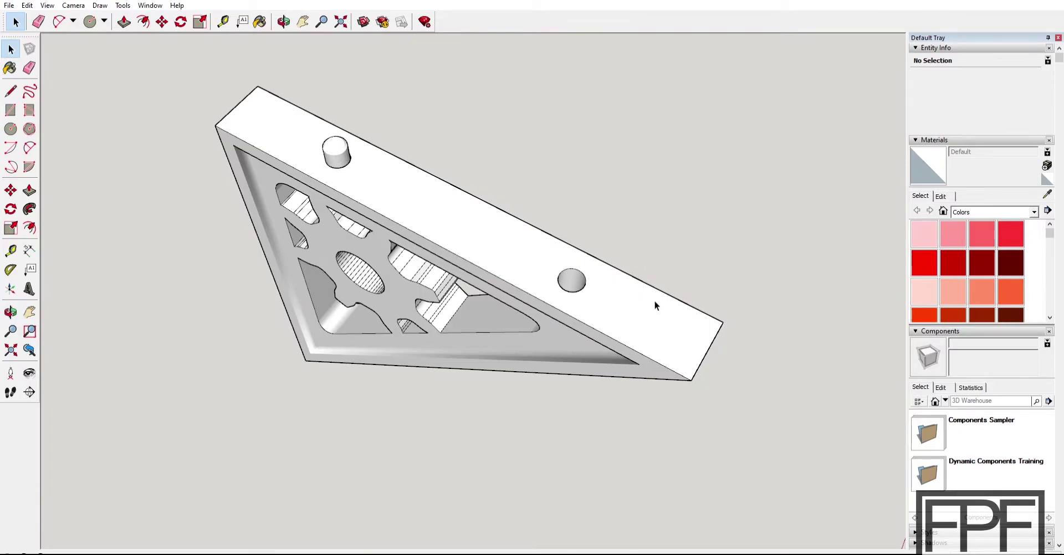
- Examine the open dowel hole and the remaining peg on the bracket's top edge
middle_drag(654, 300, 472, 174)
middle_drag(603, 231, 604, 363)
scroll(610, 302, up, 4)
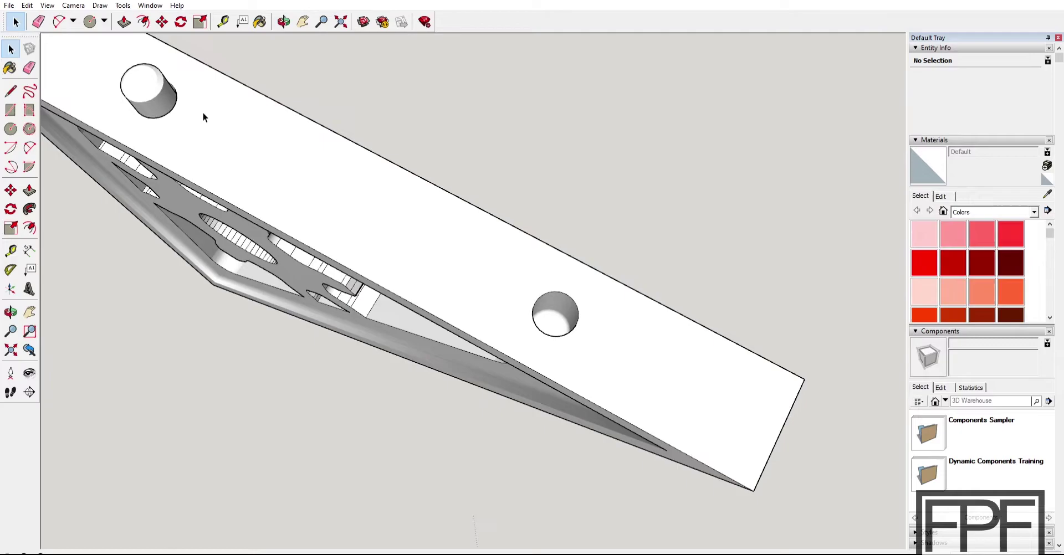
middle_drag(559, 276, 594, 193)
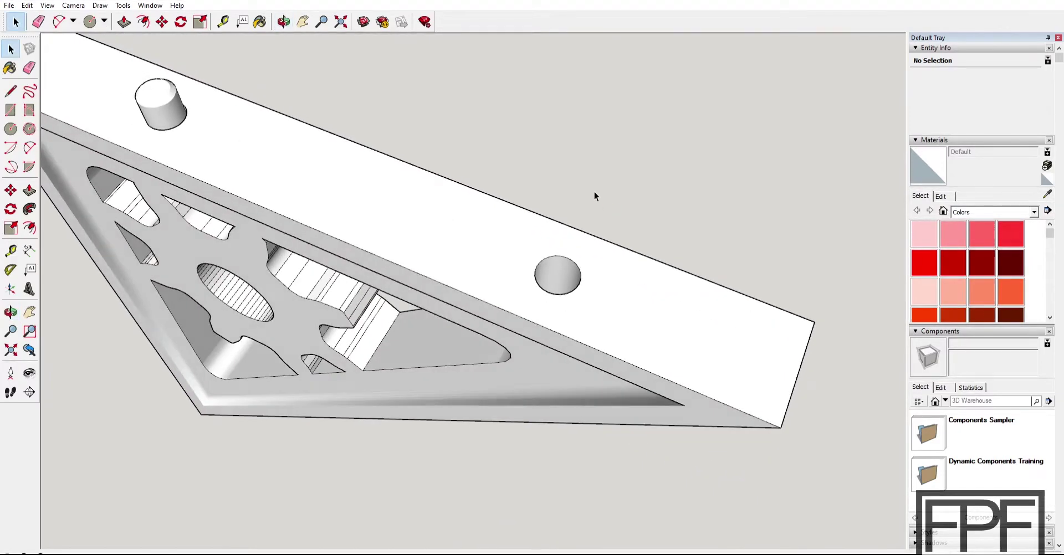
middle_drag(576, 275, 509, 94)
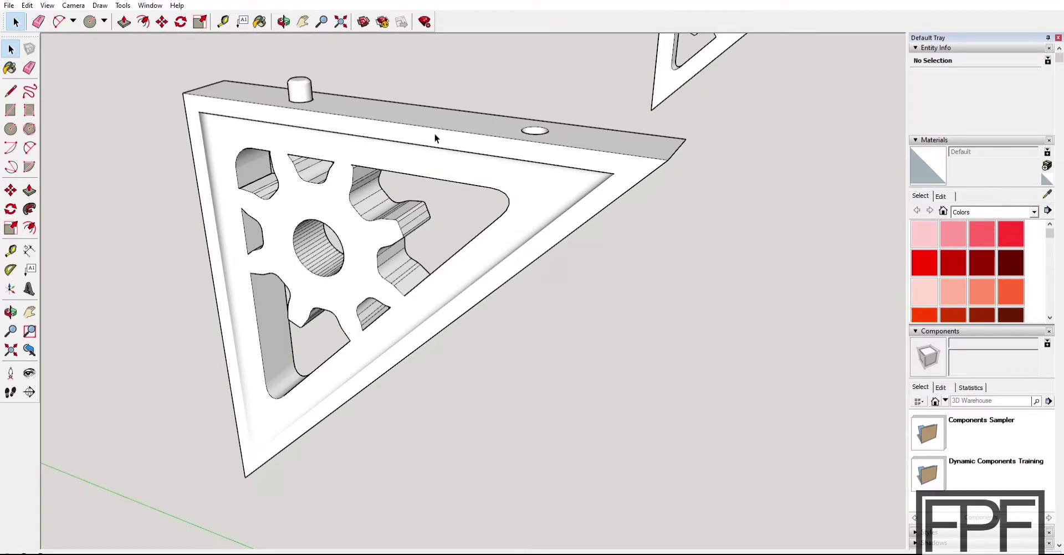
scroll(434, 133, down, 3)
middle_drag(339, 209, 603, 173)
scroll(465, 245, up, 3)
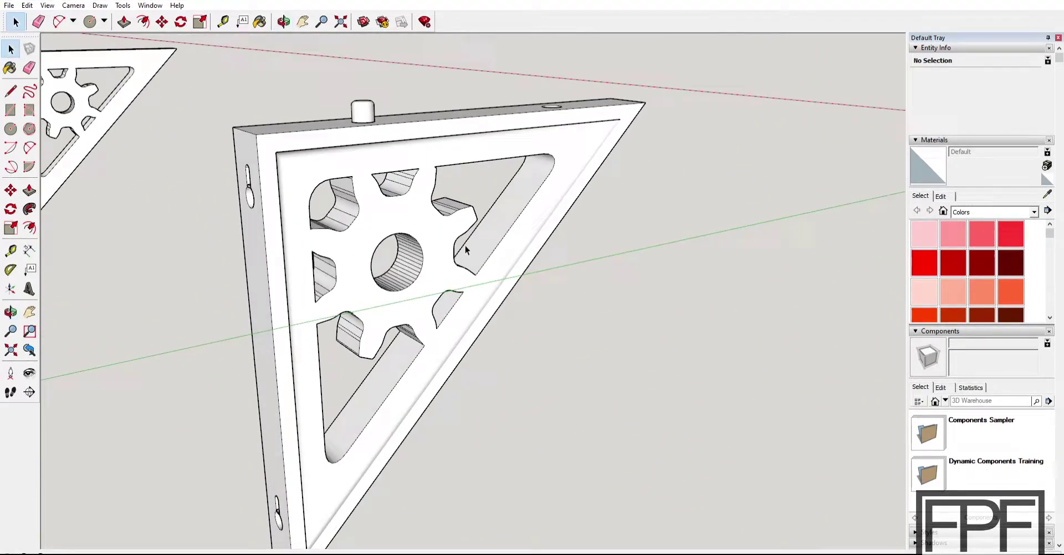
- Examine the keyhole slots on the bracket's back face up close, including the inner recess
middle_drag(465, 248, 518, 107)
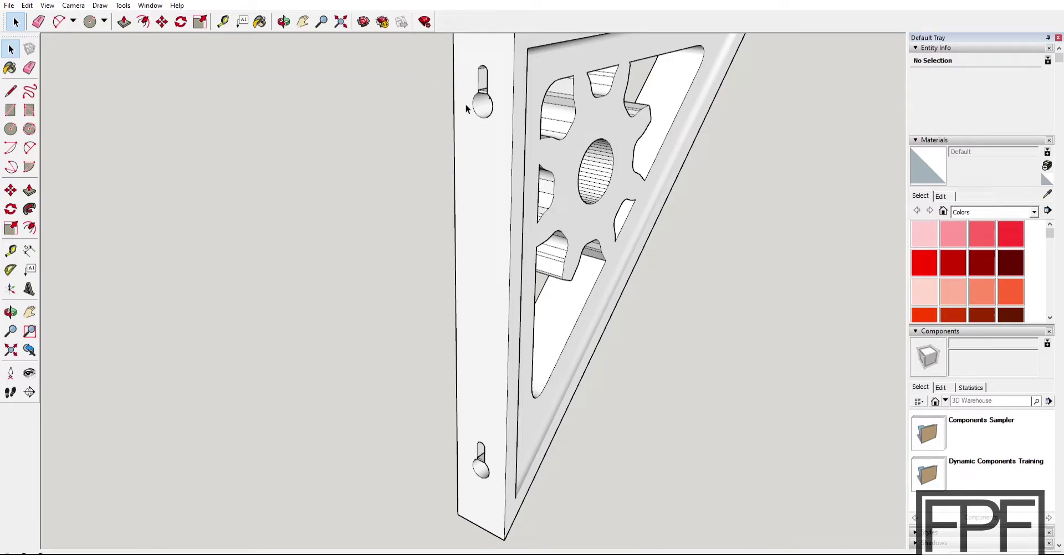
middle_drag(473, 105, 502, 77)
scroll(509, 72, up, 8)
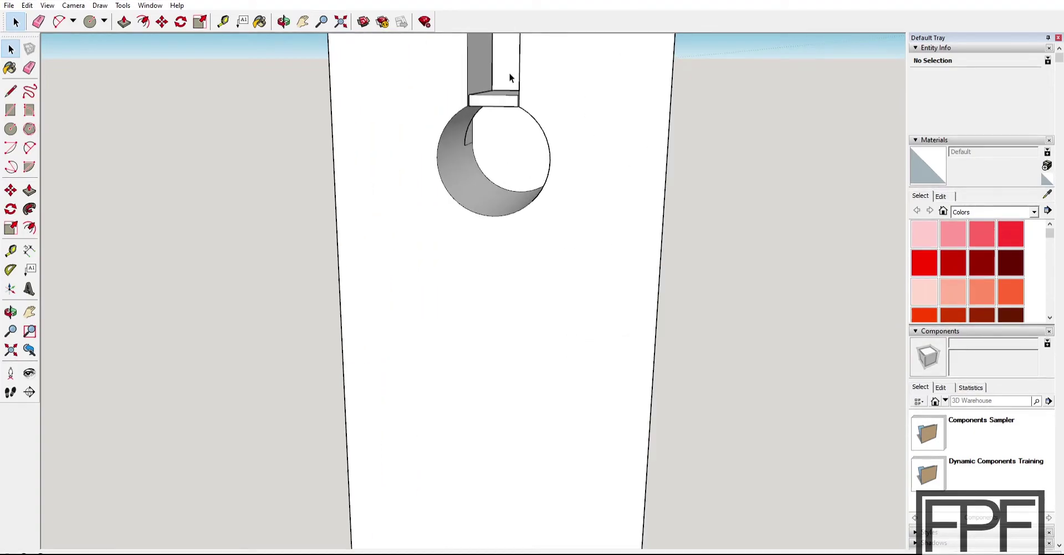
middle_drag(523, 139, 489, 145)
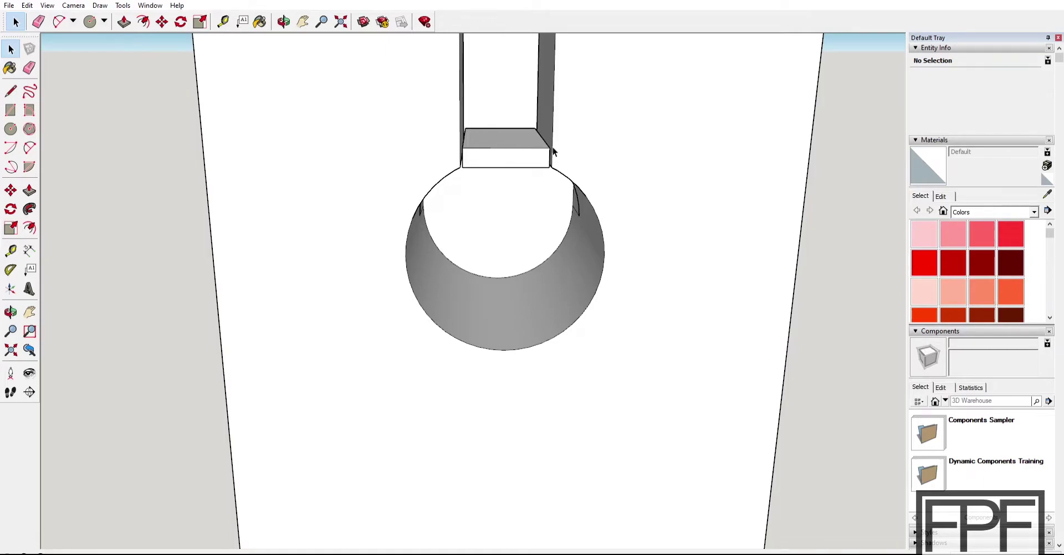
middle_drag(552, 148, 555, 168)
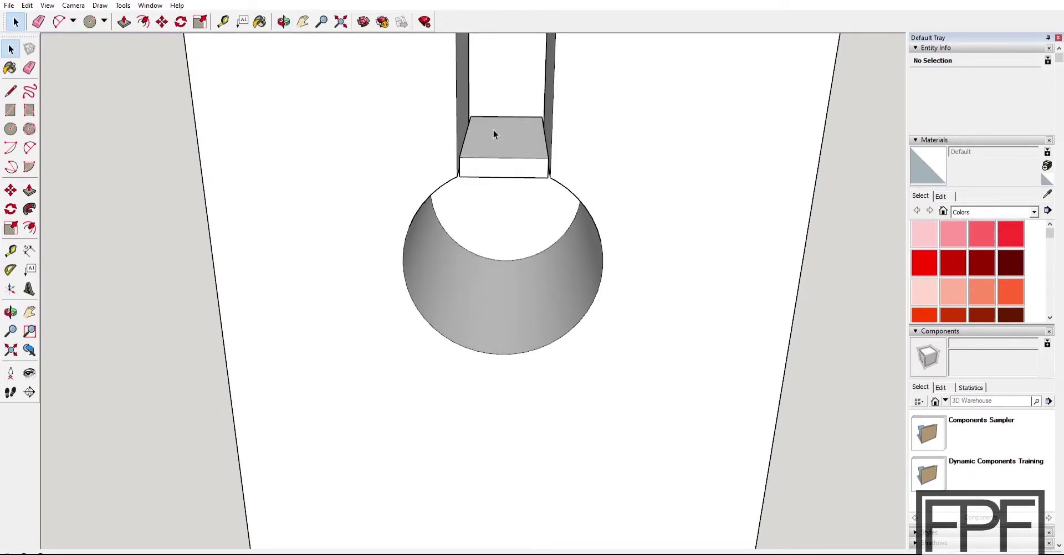
middle_drag(473, 127, 508, 132)
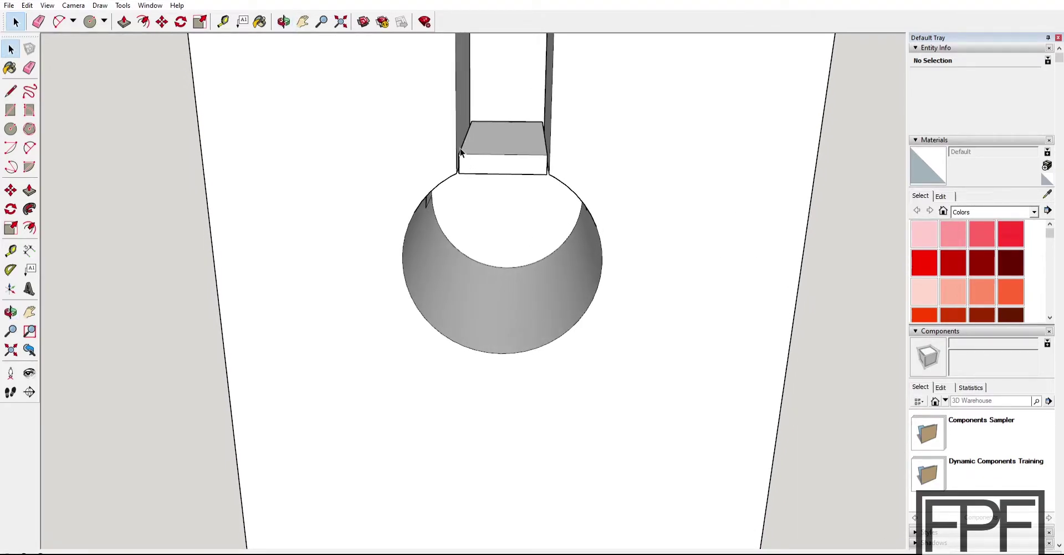
mouse_move(467, 137)
middle_down()
mouse_move(494, 150)
mouse_move(469, 144)
middle_up()
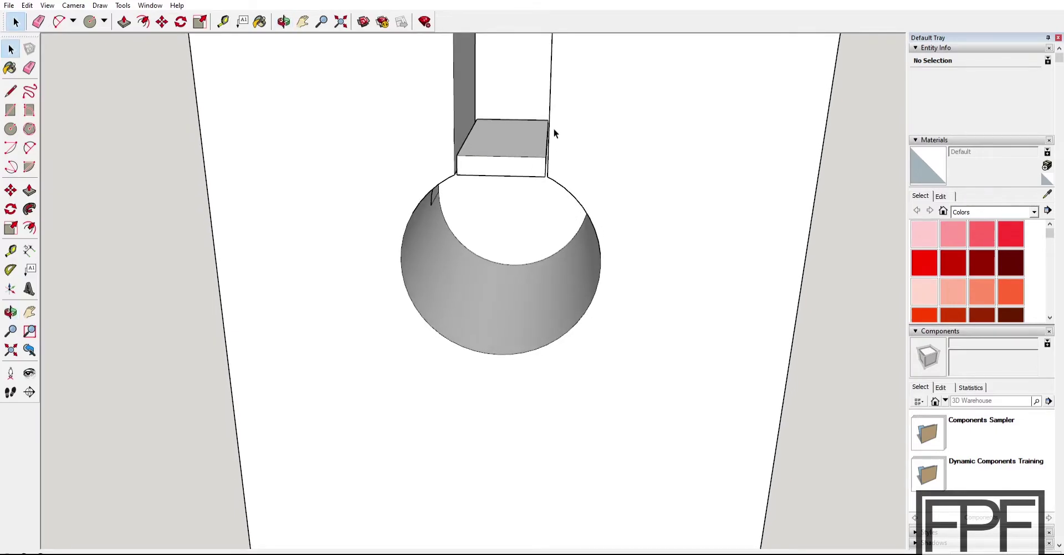
middle_drag(554, 117, 510, 111)
scroll(537, 149, down, 2)
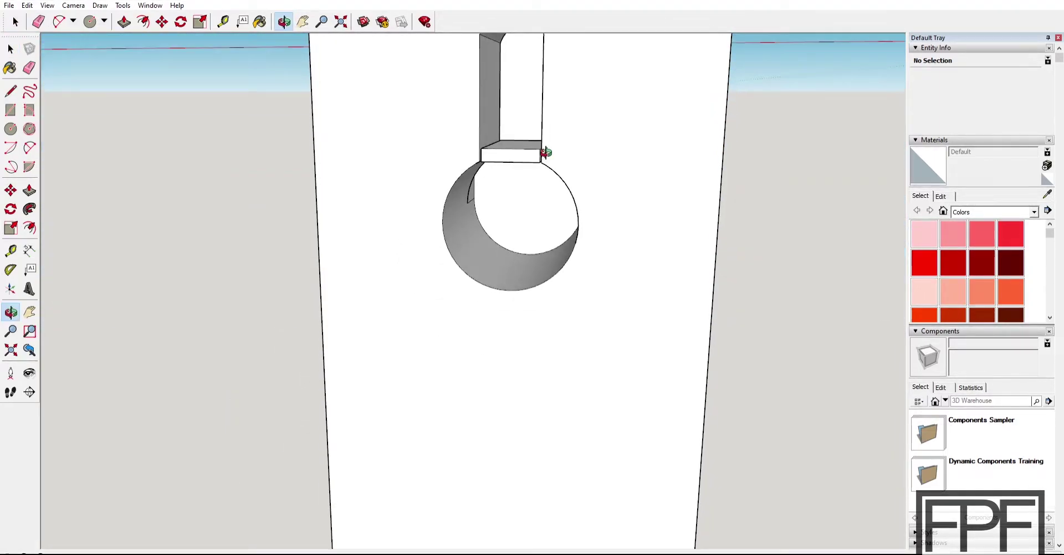
- Delete the bracket's back face inside its group to expose the interior of the keyhole slot, and examine the recess
middle_drag(547, 150, 572, 118)
click(571, 123)
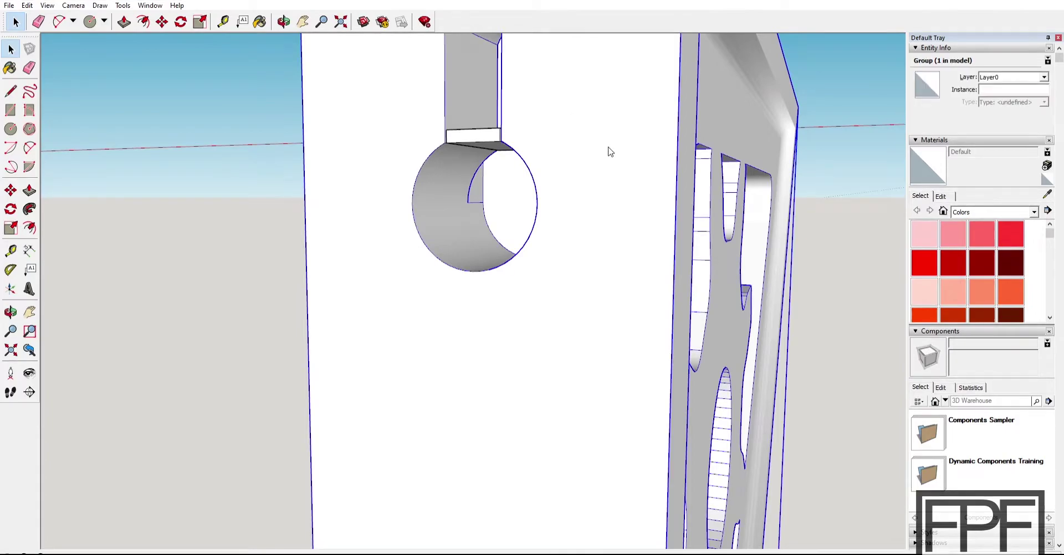
double_click(621, 192)
click(604, 187)
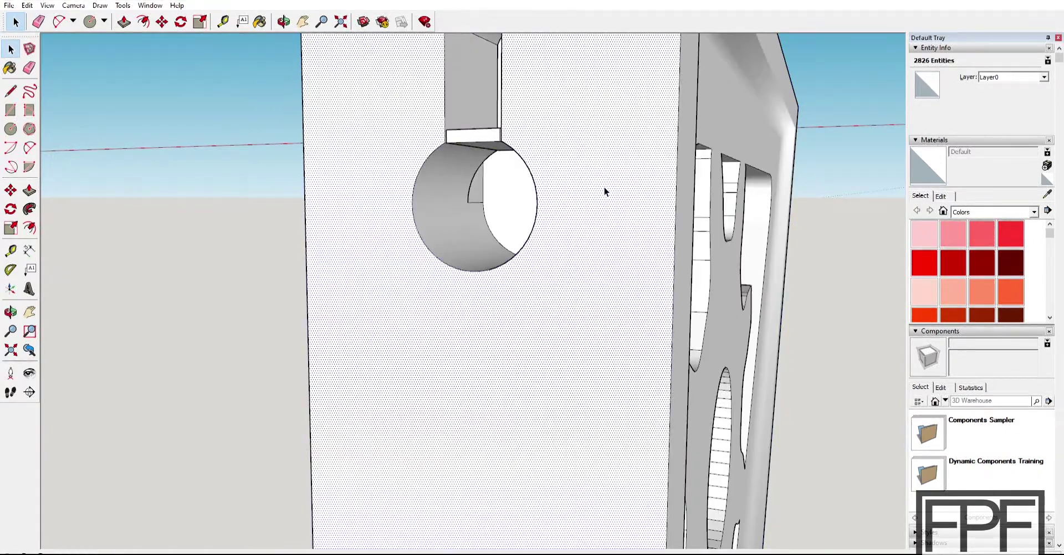
key(Delete)
middle_drag(610, 185, 501, 197)
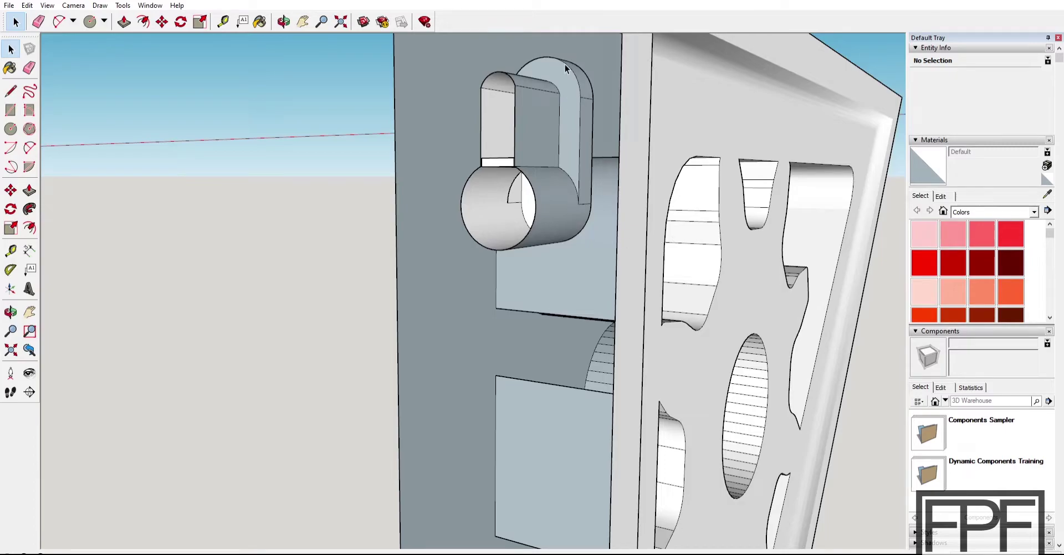
middle_drag(565, 64, 581, 128)
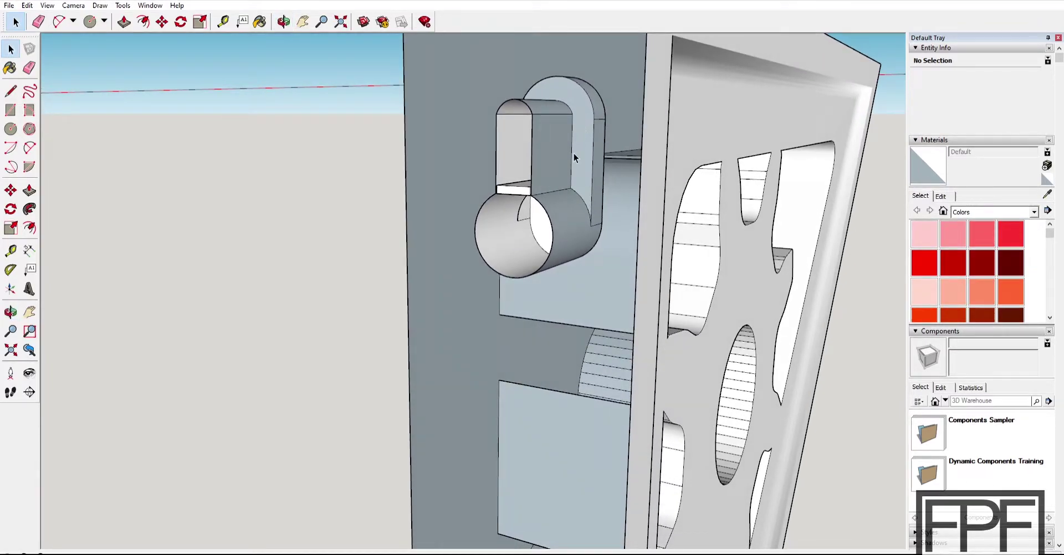
middle_drag(576, 164, 564, 221)
- Examine the upper and lower keyhole slots along the bracket's back face
scroll(564, 221, down, 2)
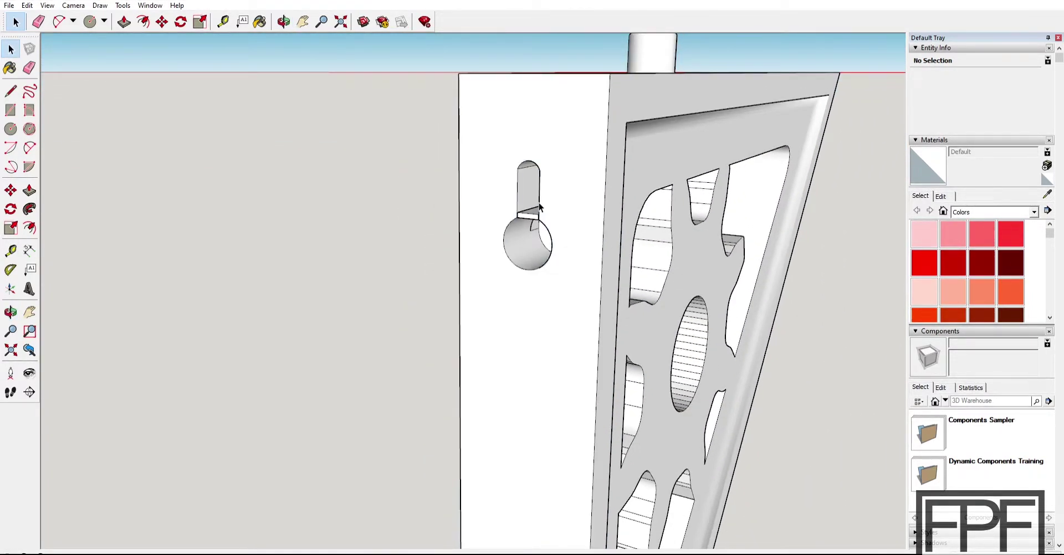
middle_drag(563, 217, 587, 160)
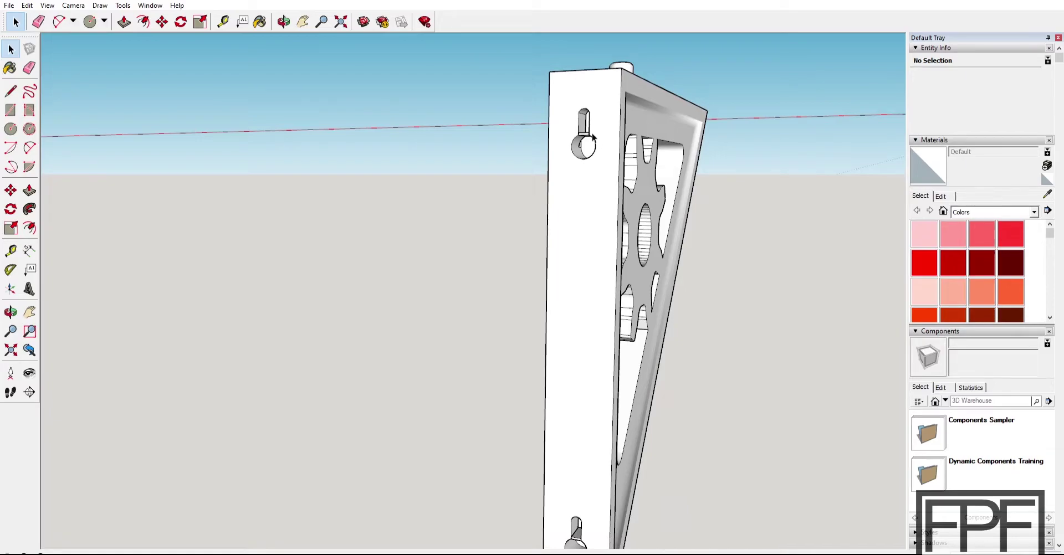
scroll(598, 199, down, 1)
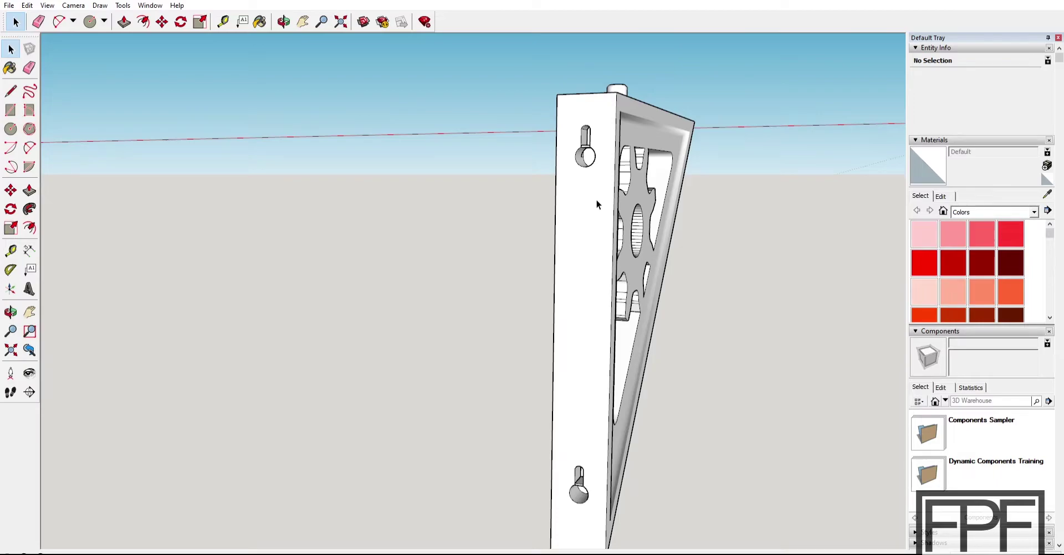
shift+middle_drag(596, 199, 586, 184)
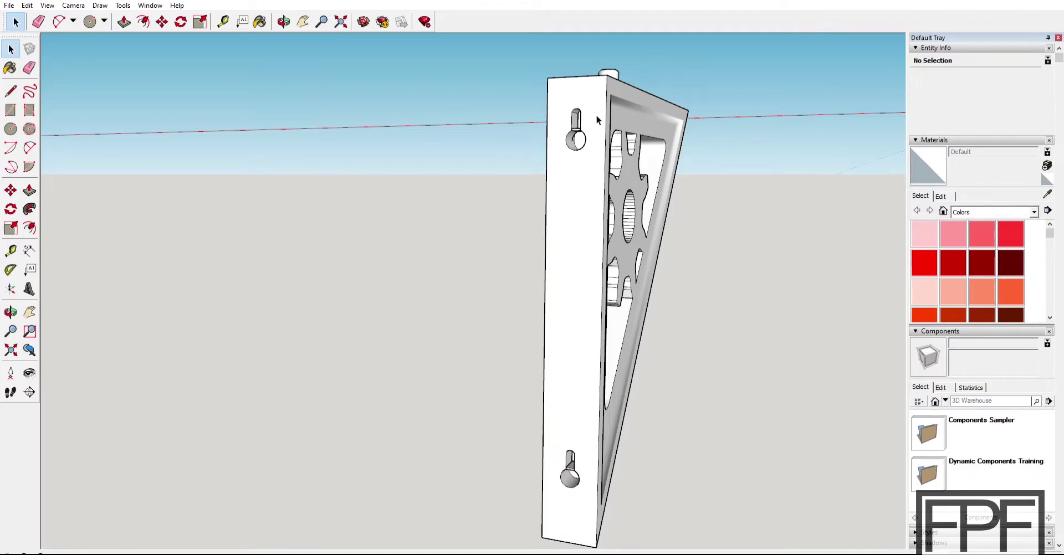
middle_drag(567, 168, 491, 146)
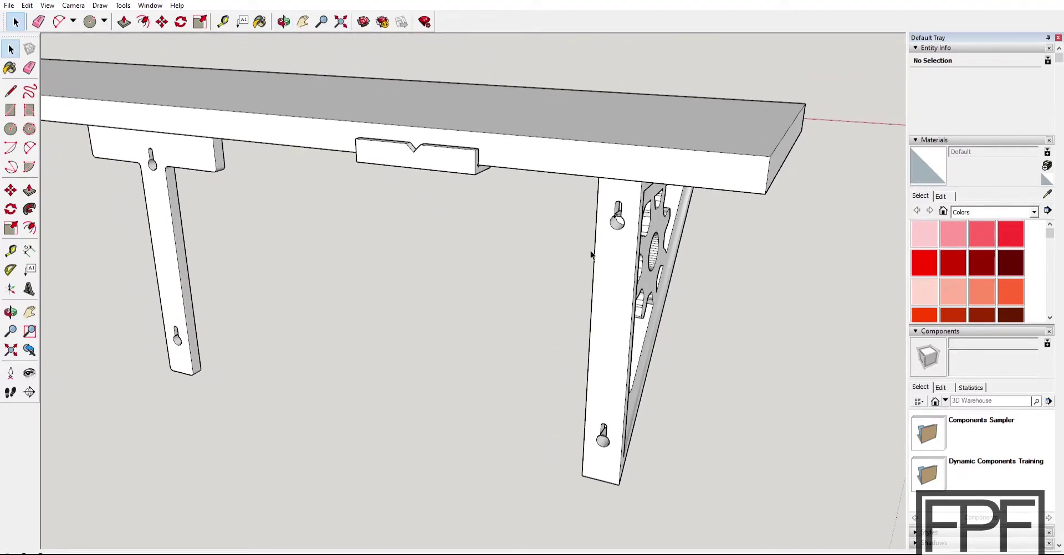
- Delete the shelf board so the T-shaped TOP template stands clear from behind
middle_drag(590, 254, 527, 239)
scroll(481, 269, up, 5)
scroll(528, 240, down, 5)
key(space)
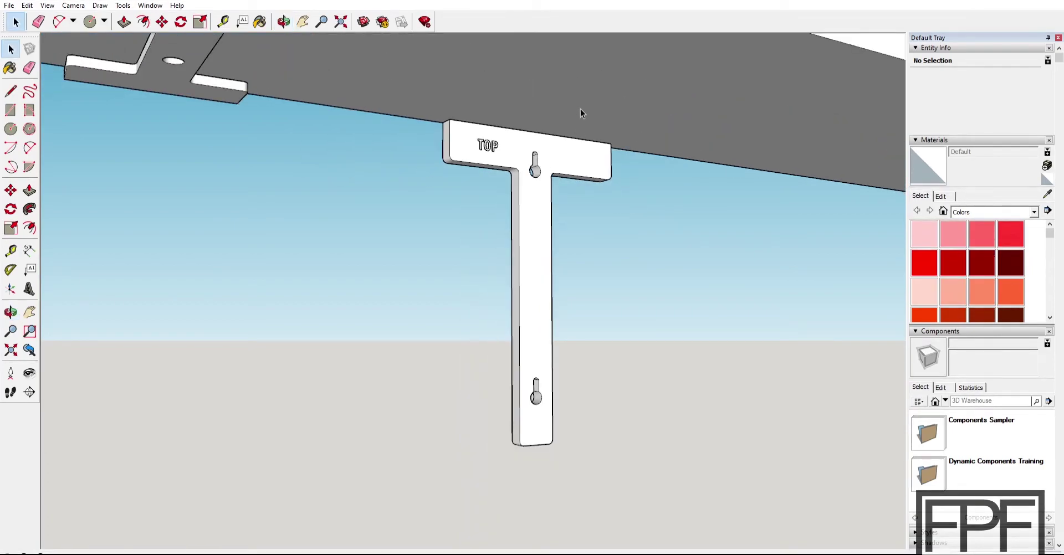
click(630, 134)
key(Delete)
middle_drag(630, 131, 520, 134)
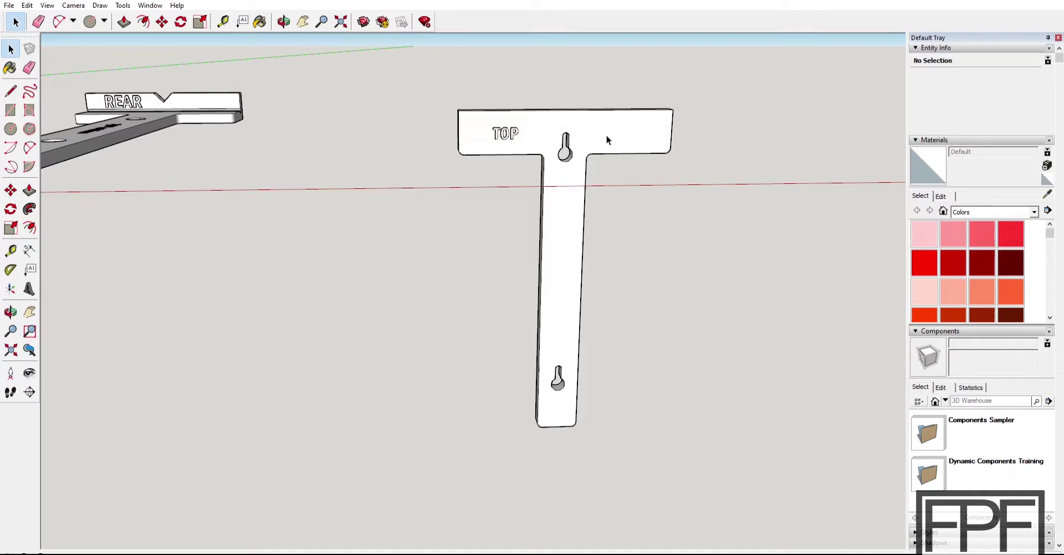
- Examine the TOP template's two keyhole slots and the flat REAR template's 3/8" or 9.5mm dowel holes beside the bracket pegs
middle_drag(608, 71, 630, 120)
scroll(607, 149, down, 2)
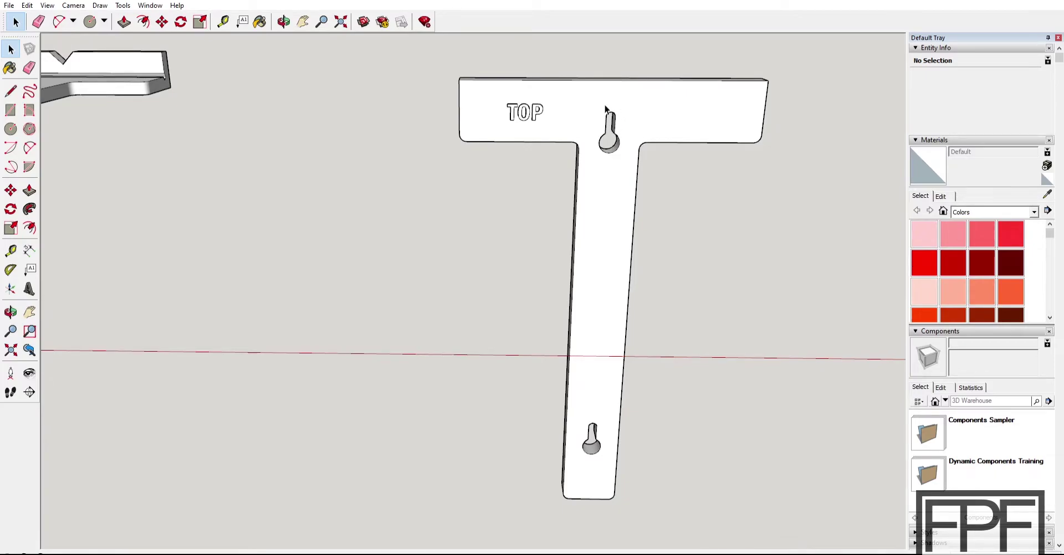
middle_drag(610, 260, 632, 203)
scroll(660, 170, down, 5)
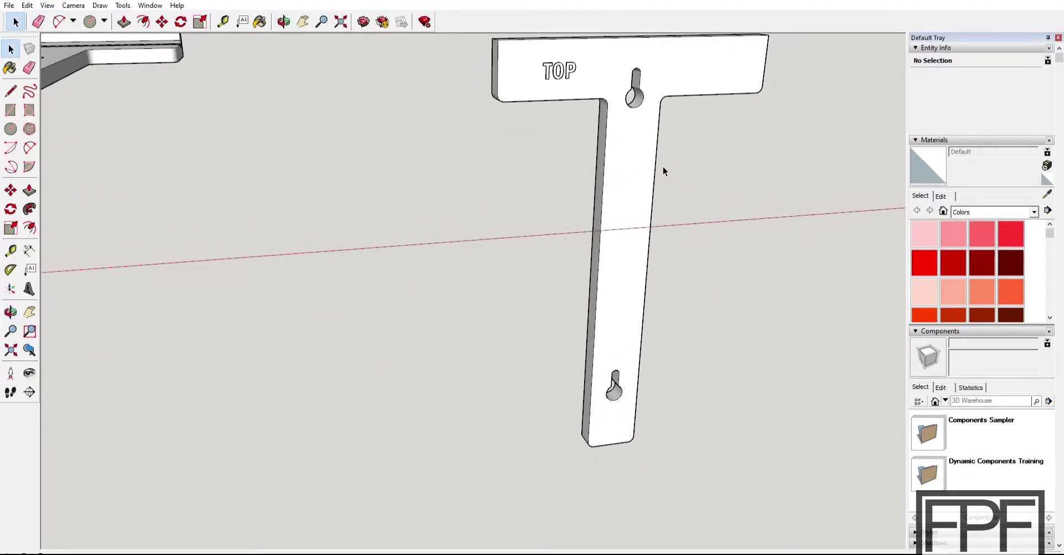
middle_drag(465, 170, 583, 166)
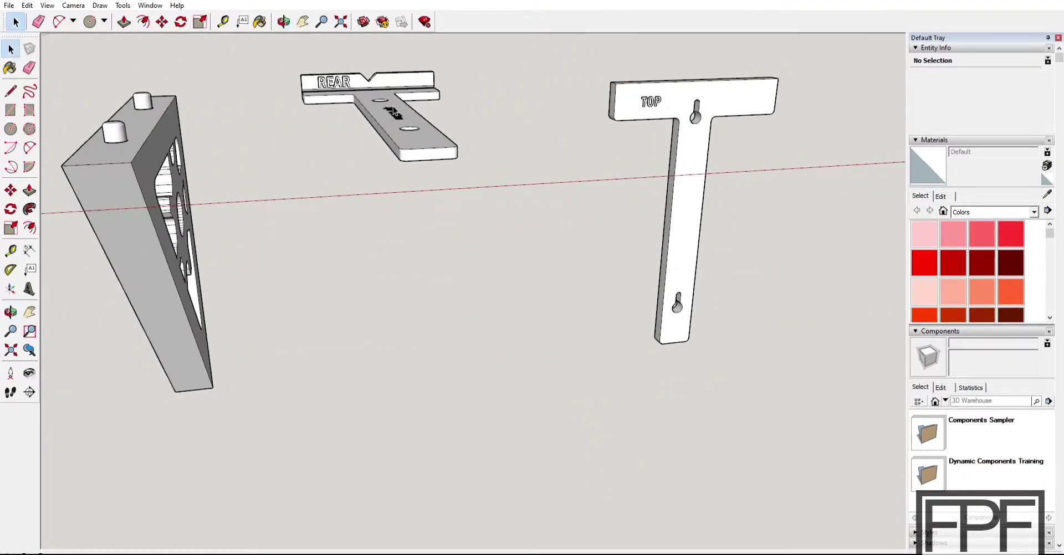
middle_drag(394, 107, 498, 183)
scroll(547, 218, up, 5)
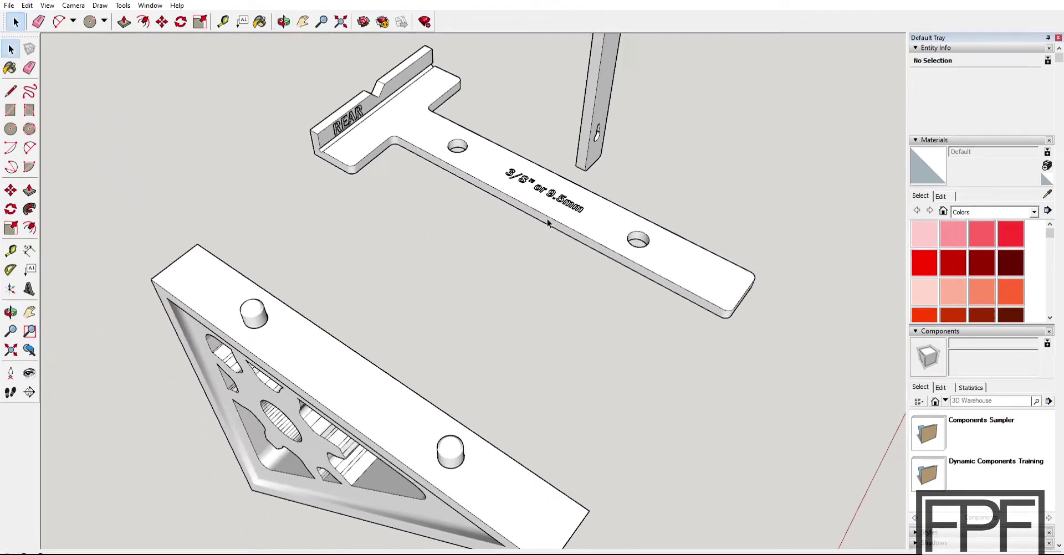
middle_drag(547, 218, 658, 157)
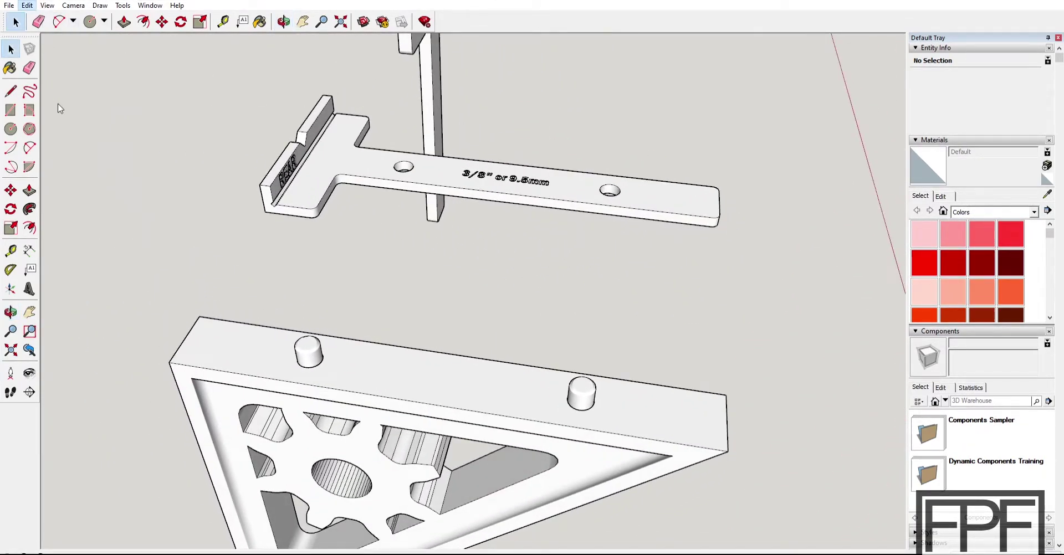
- Examine how the REAR template sits under the shelf board, with its notched lip against the board's rear edge
scroll(233, 176, up, 4)
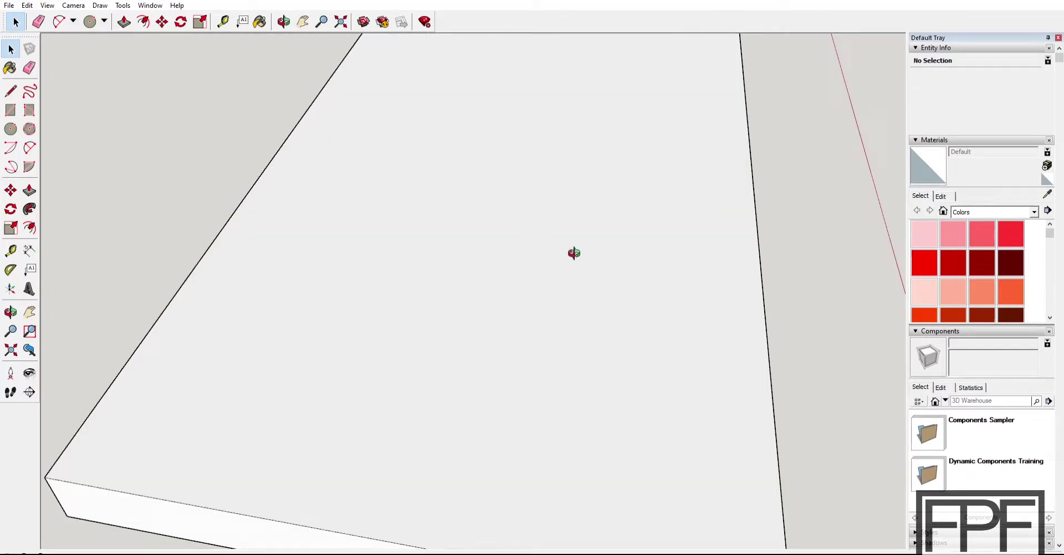
middle_drag(575, 253, 527, 304)
scroll(448, 276, up, 3)
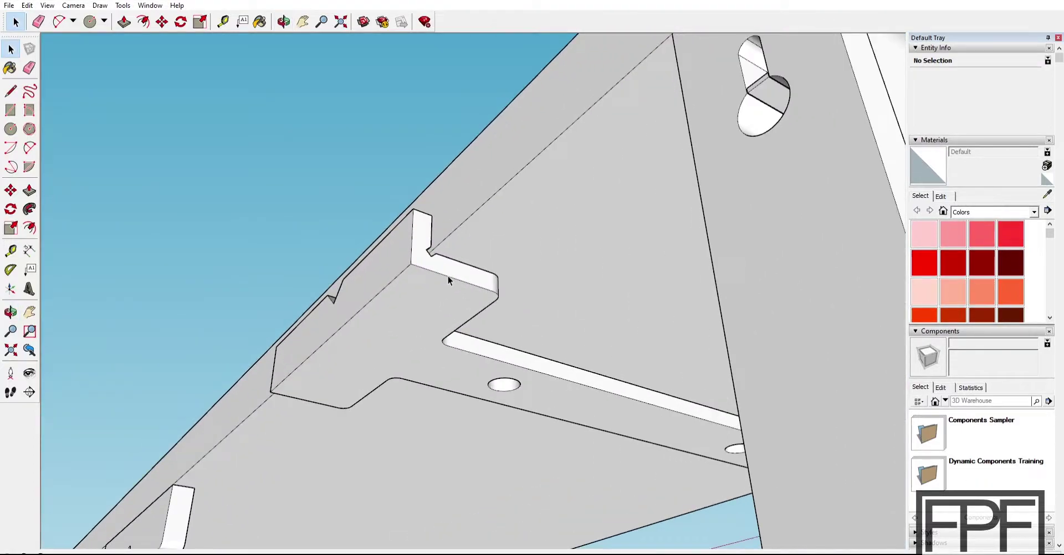
middle_drag(447, 276, 459, 240)
scroll(673, 334, up, 4)
scroll(404, 200, down, 3)
middle_drag(404, 200, 805, 283)
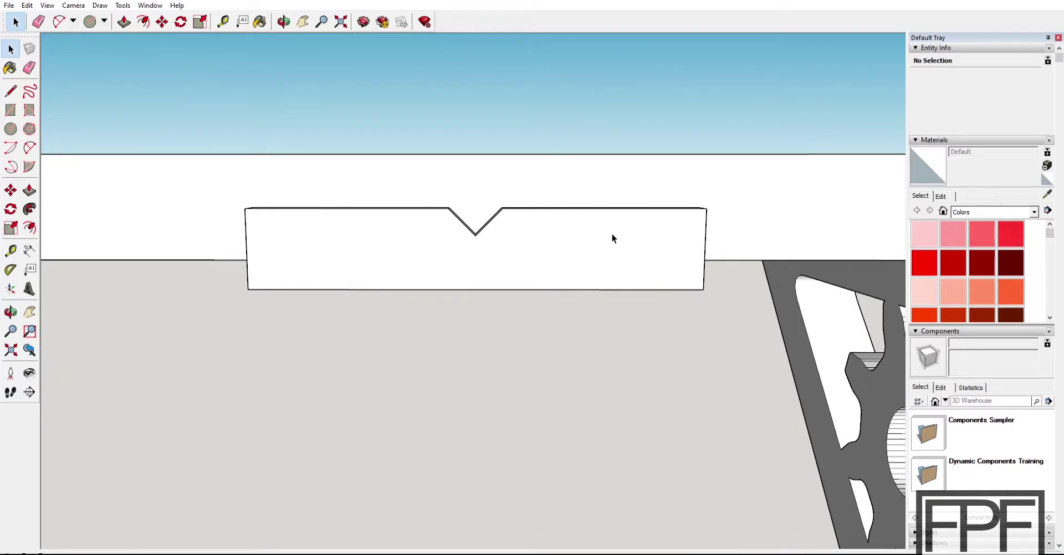
middle_drag(613, 238, 546, 183)
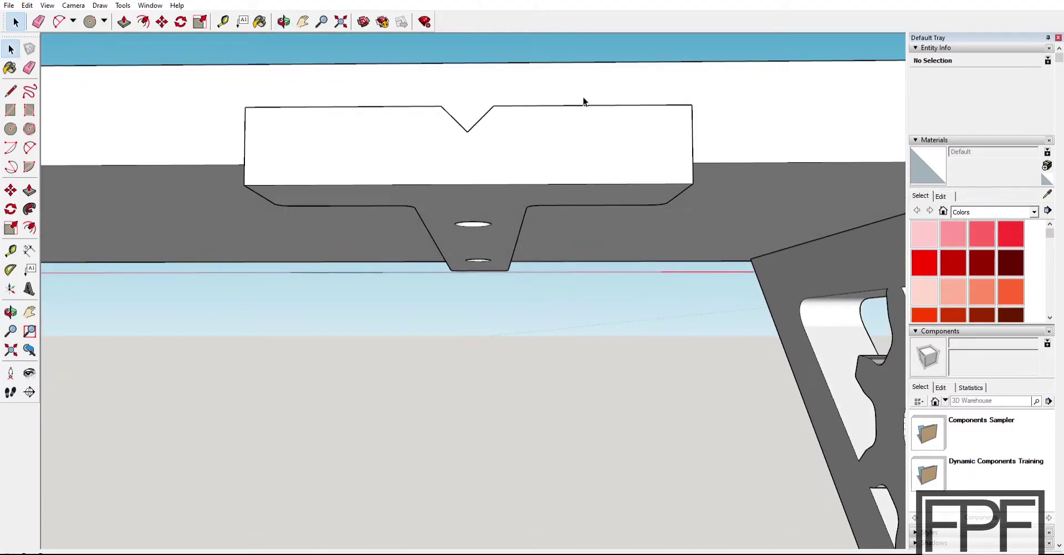
middle_drag(570, 227, 589, 128)
scroll(584, 200, up, 2)
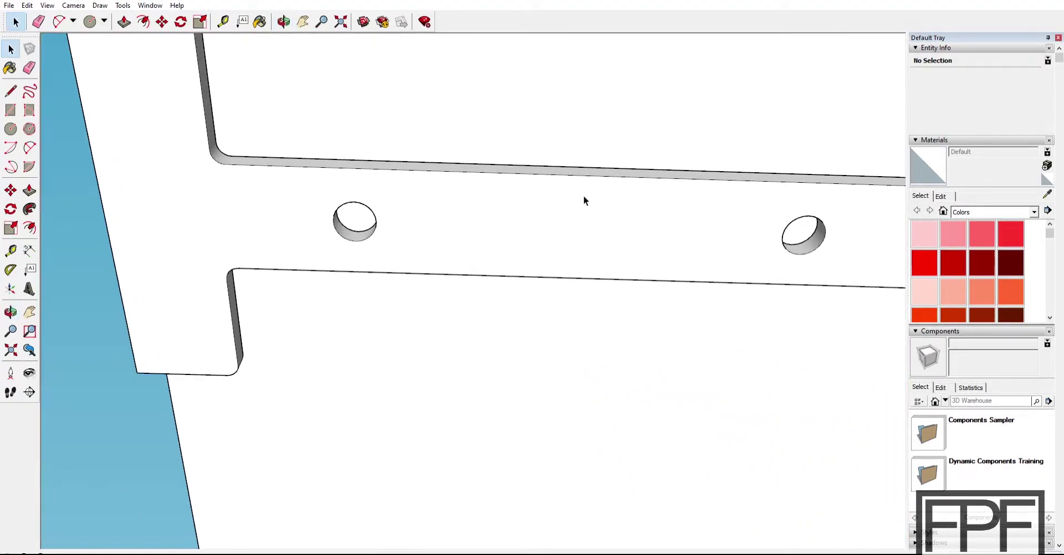
- Delete the shelf board above the REAR template to uncover the template's upper side
key(o)
drag(598, 95, 418, 278)
key(space)
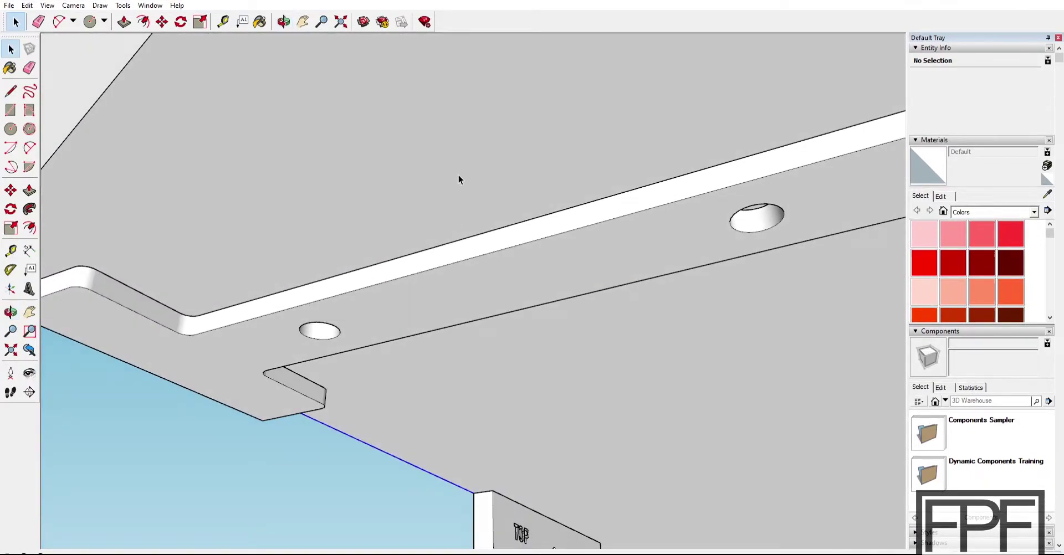
click(488, 149)
key(o)
drag(573, 199, 387, 276)
key(space)
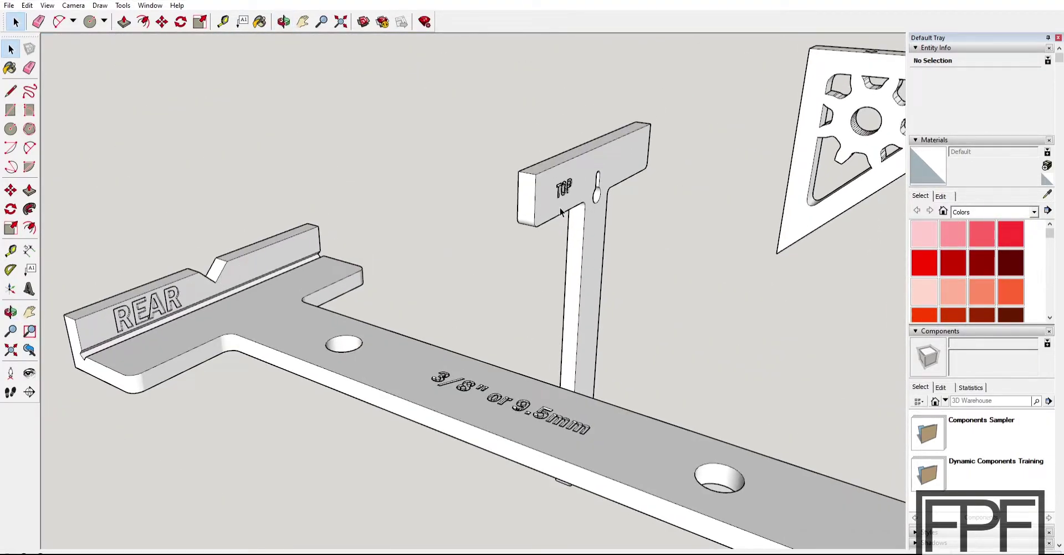
- Examine the REAR dowel template and the TOP keyhole template up close, and together with both brackets
key(o)
drag(537, 361, 613, 426)
key(space)
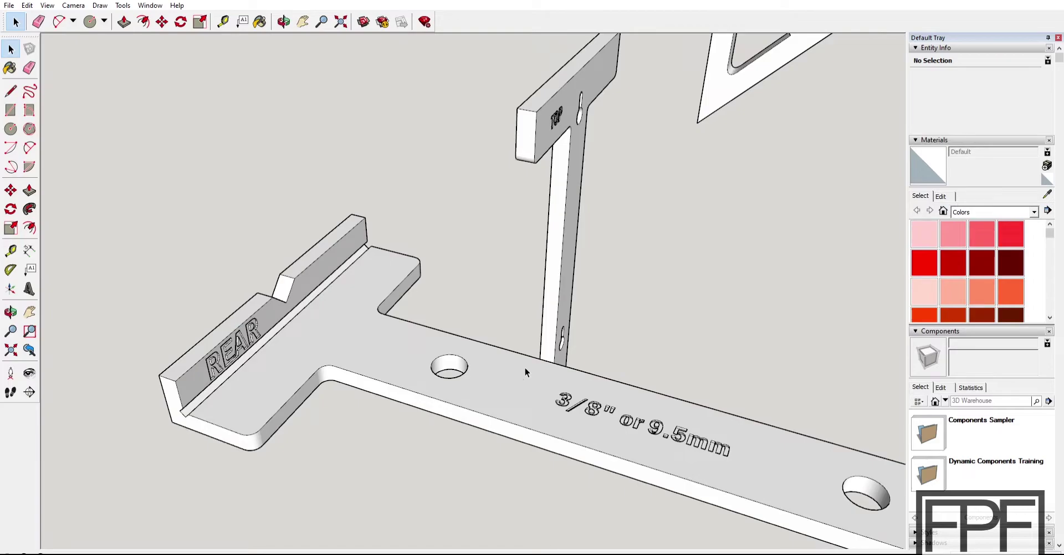
scroll(466, 353, down, 6)
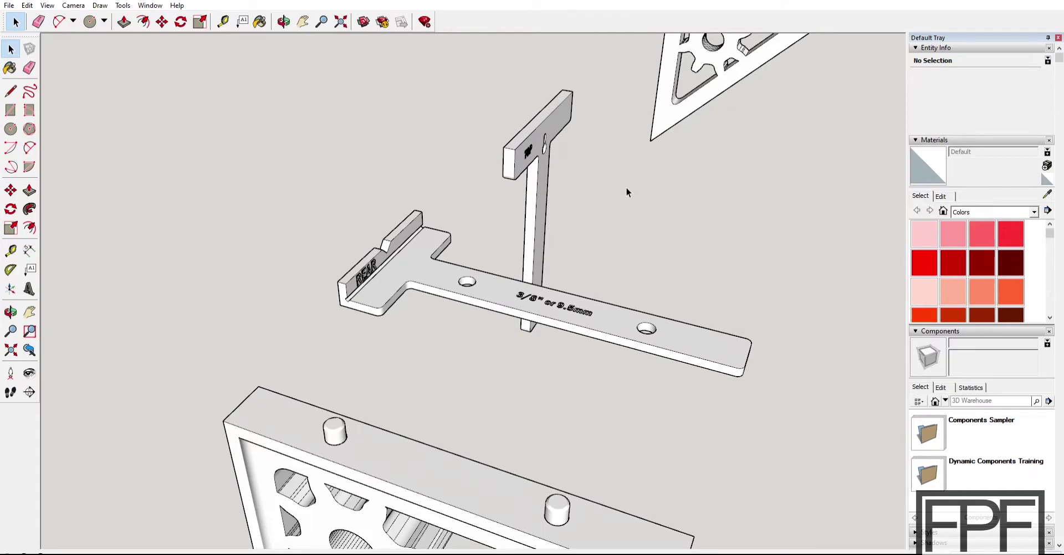
middle_drag(626, 188, 643, 190)
scroll(662, 191, up, 5)
scroll(663, 191, down, 2)
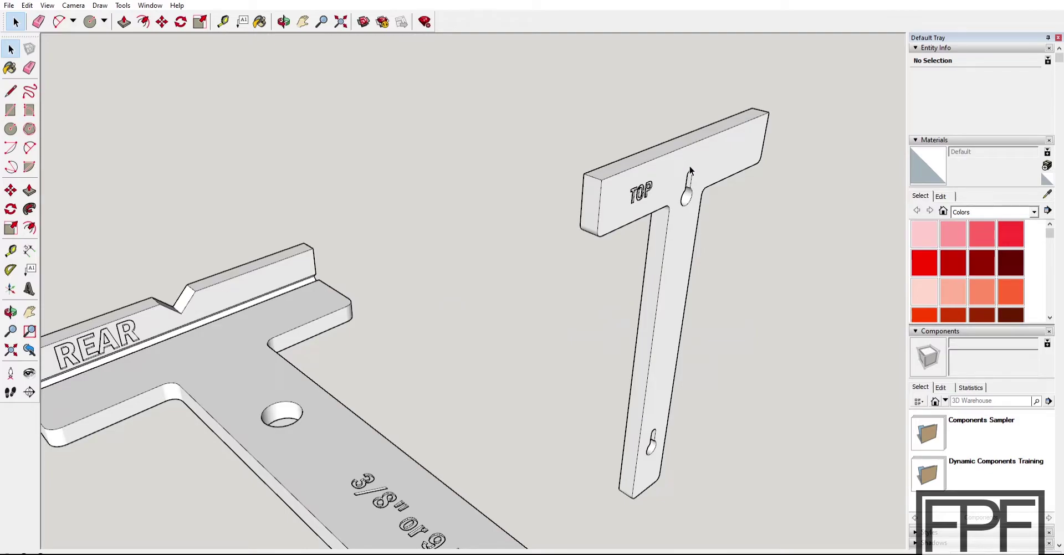
scroll(688, 221, down, 3)
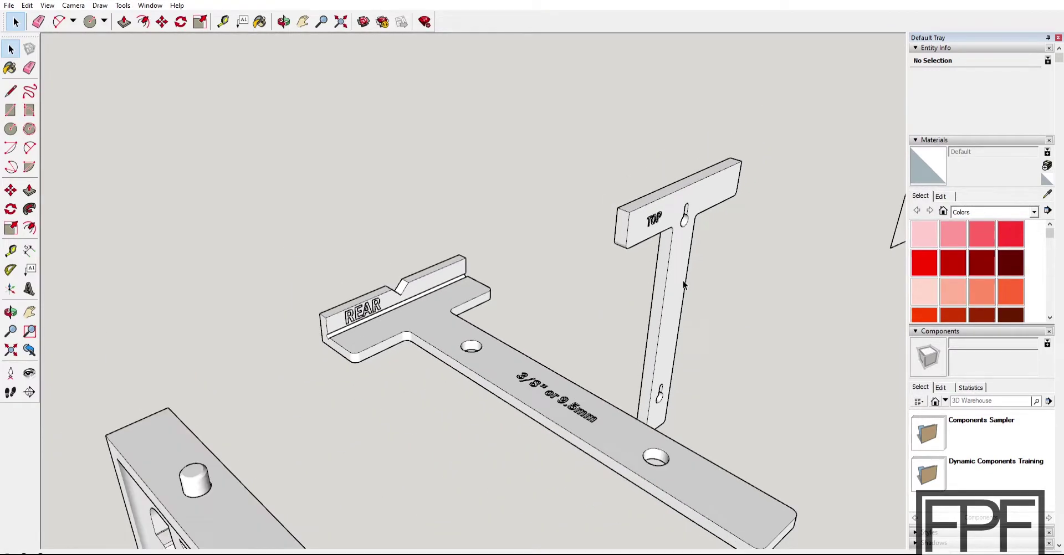
scroll(682, 280, down, 3)
middle_drag(673, 344, 603, 256)
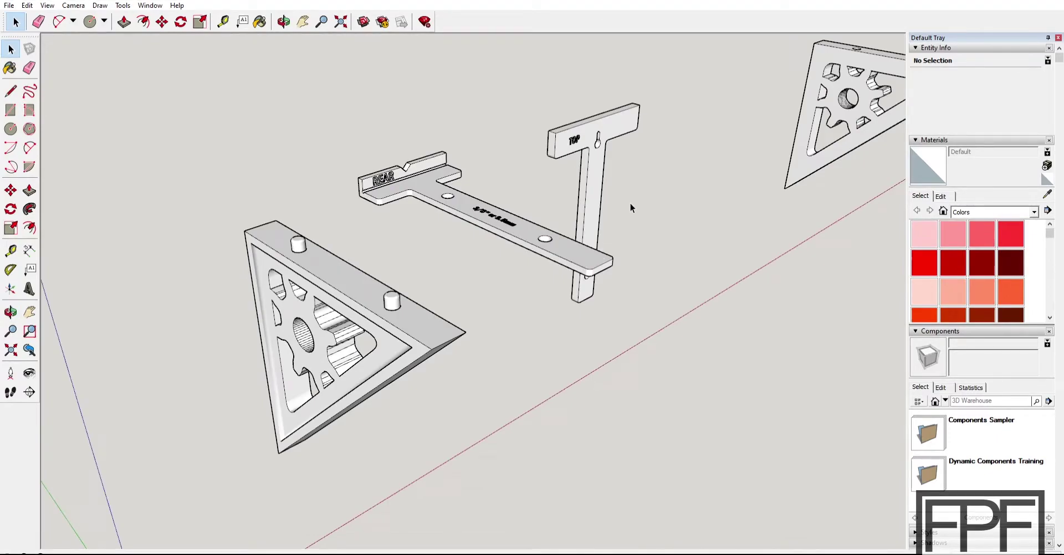
middle_drag(630, 207, 599, 208)
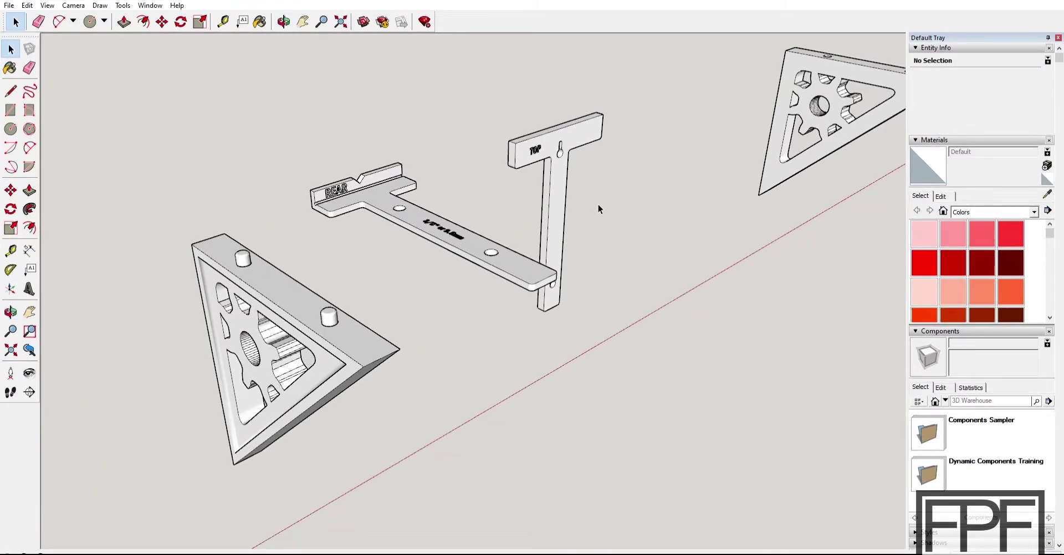
scroll(593, 209, down, 2)
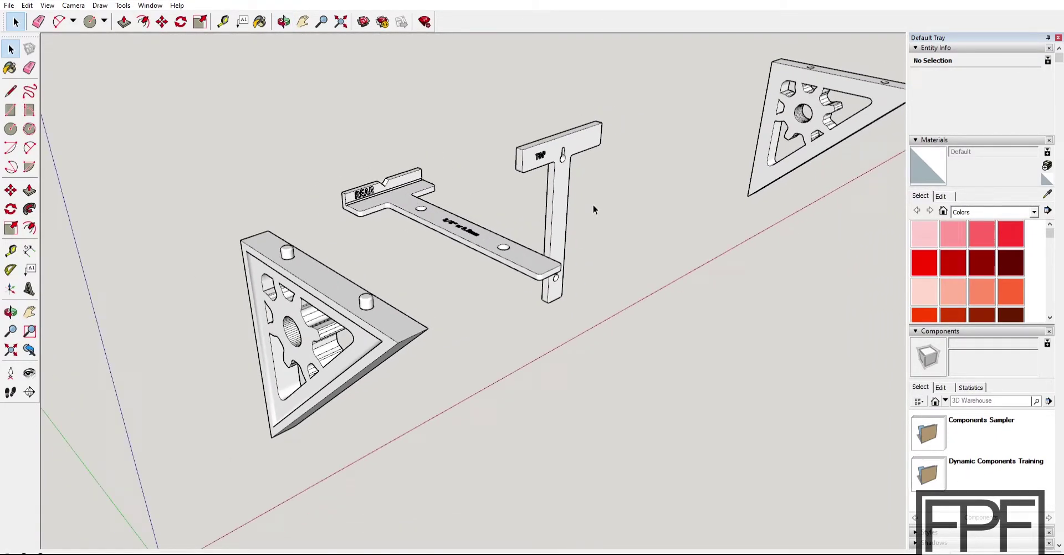